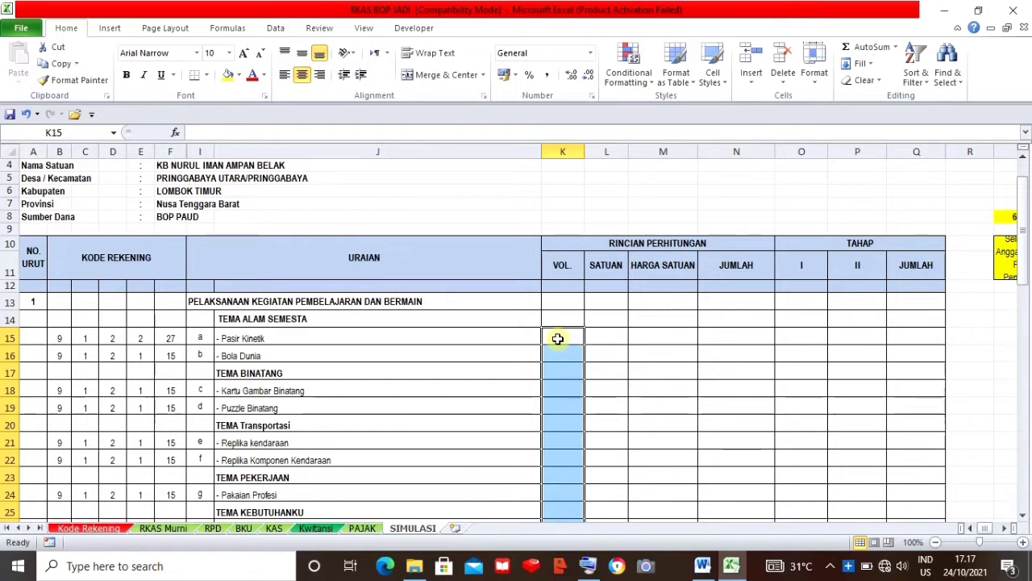
Step: Compare the filled budget table on the RKAS Murni sheet with the blank calculation columns on the SIMULASI sheet
left_click(487, 340)
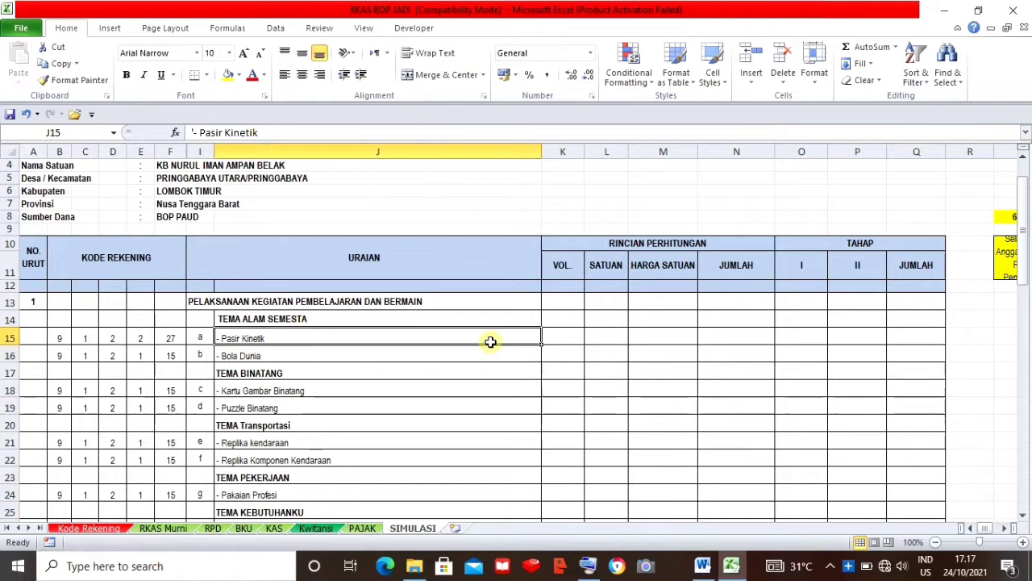
left_click(162, 528)
left_click(410, 528)
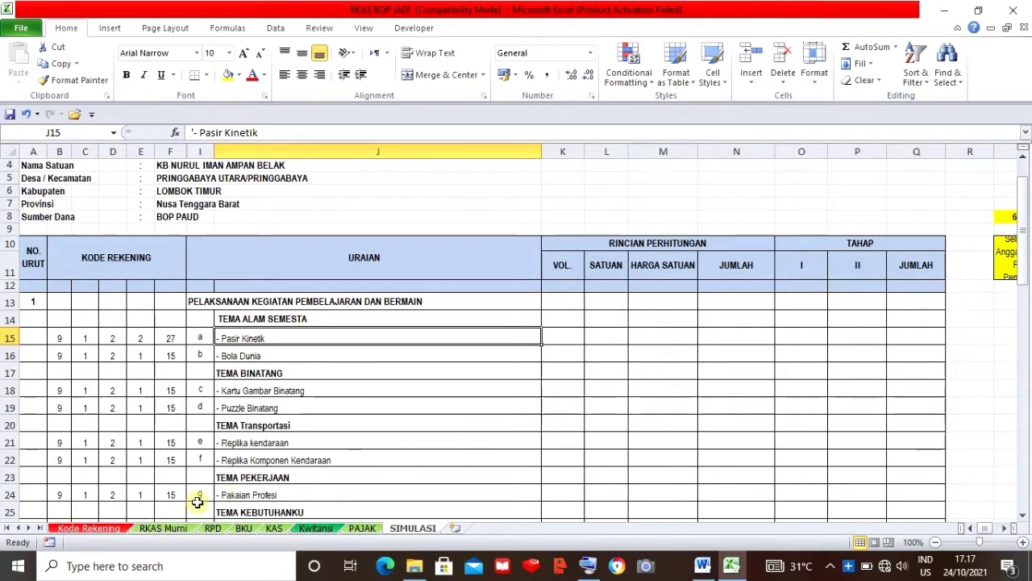
left_click(163, 528)
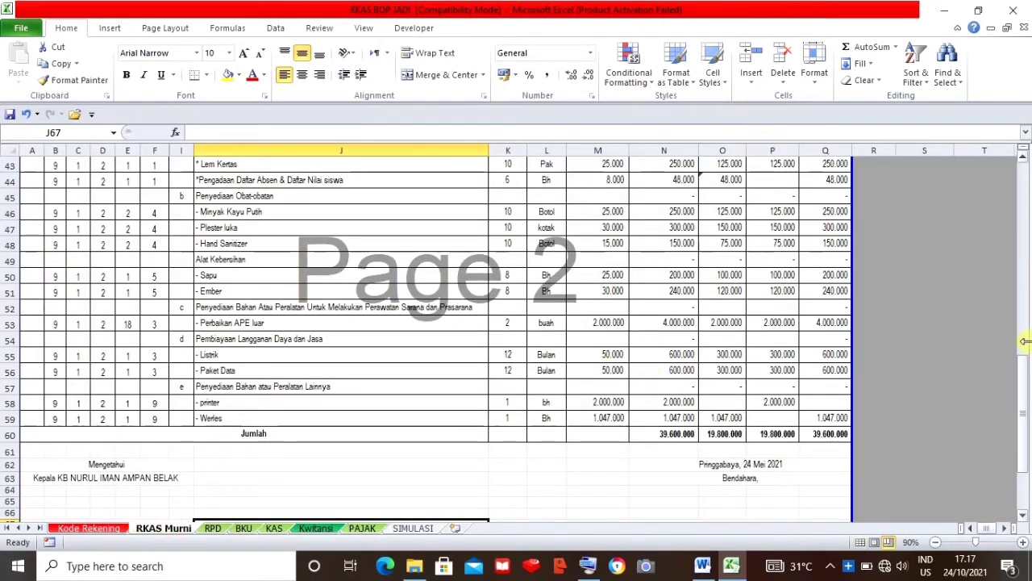
left_click_drag(1027, 358, 1027, 215)
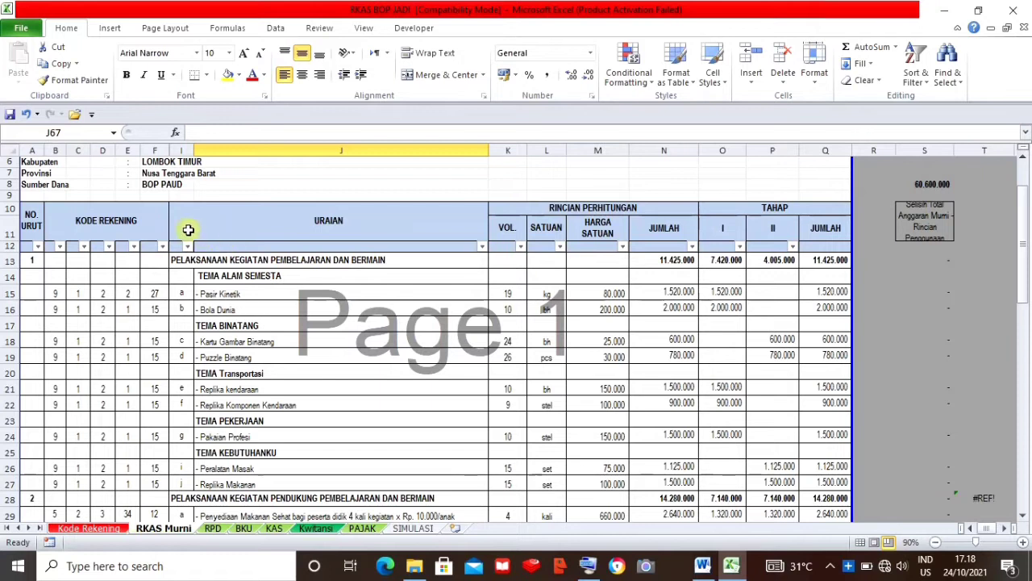
left_click_drag(1024, 249, 1026, 224)
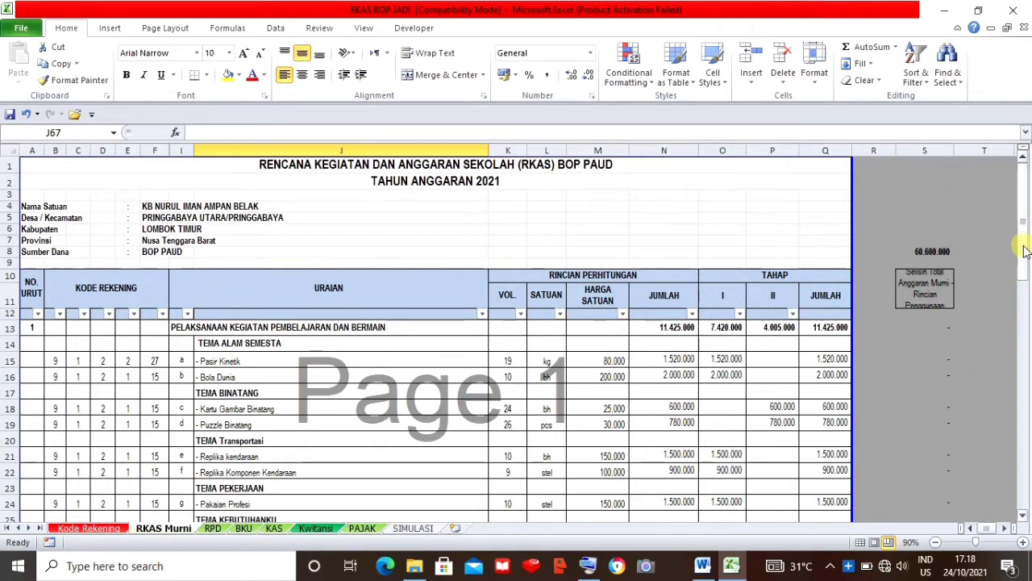
left_click_drag(1024, 250, 1022, 260)
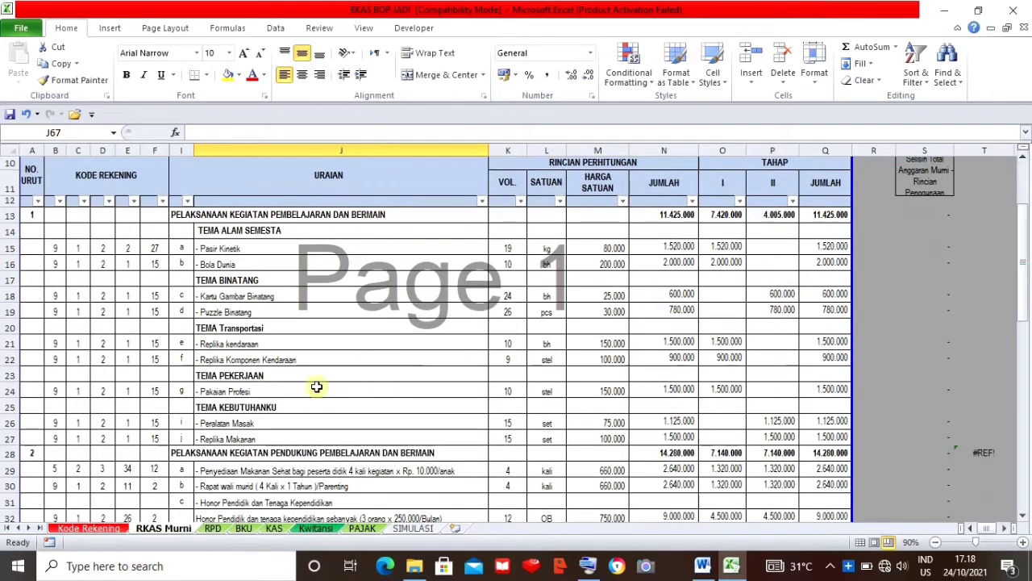
left_click(410, 528)
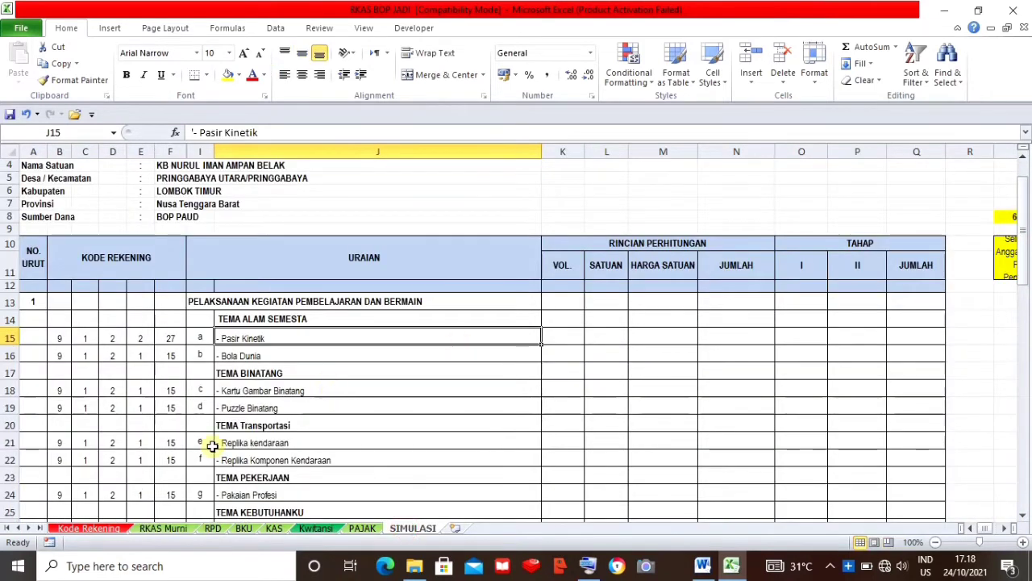
left_click(165, 529)
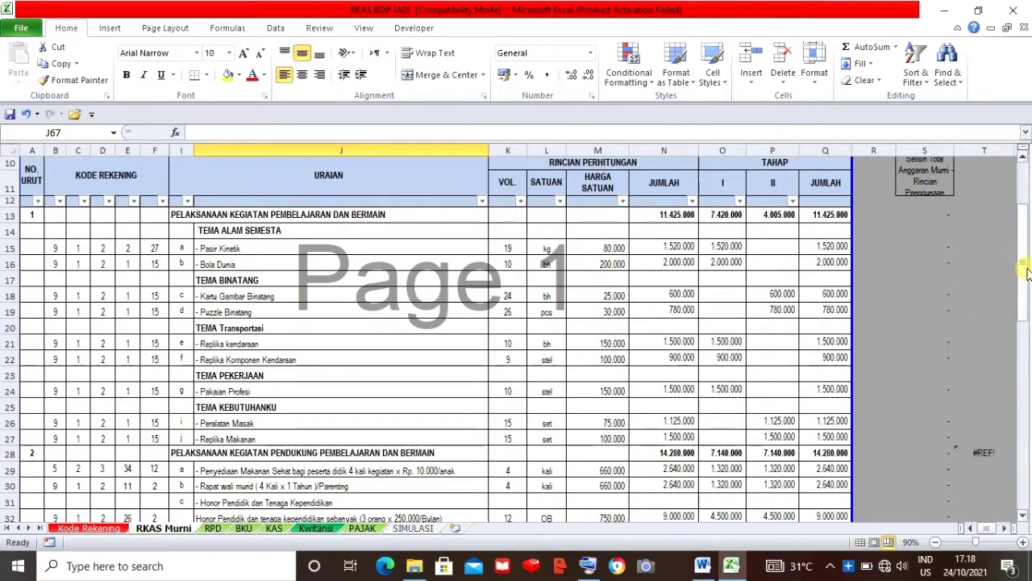
left_click_drag(1026, 270, 1024, 229)
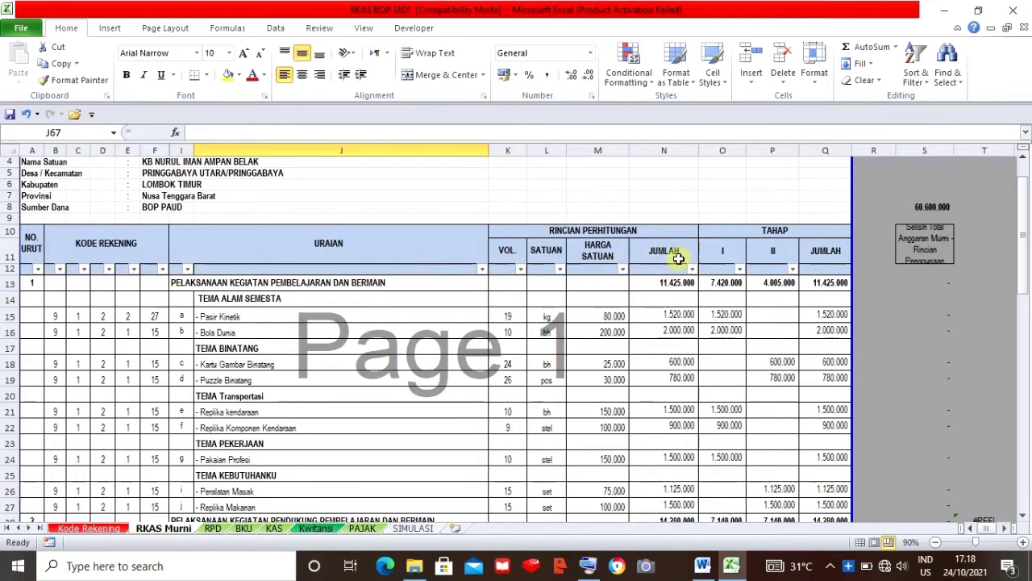
mouse_move(1024, 237)
left_mouse_down()
mouse_move(1022, 212)
mouse_move(1023, 232)
left_mouse_up()
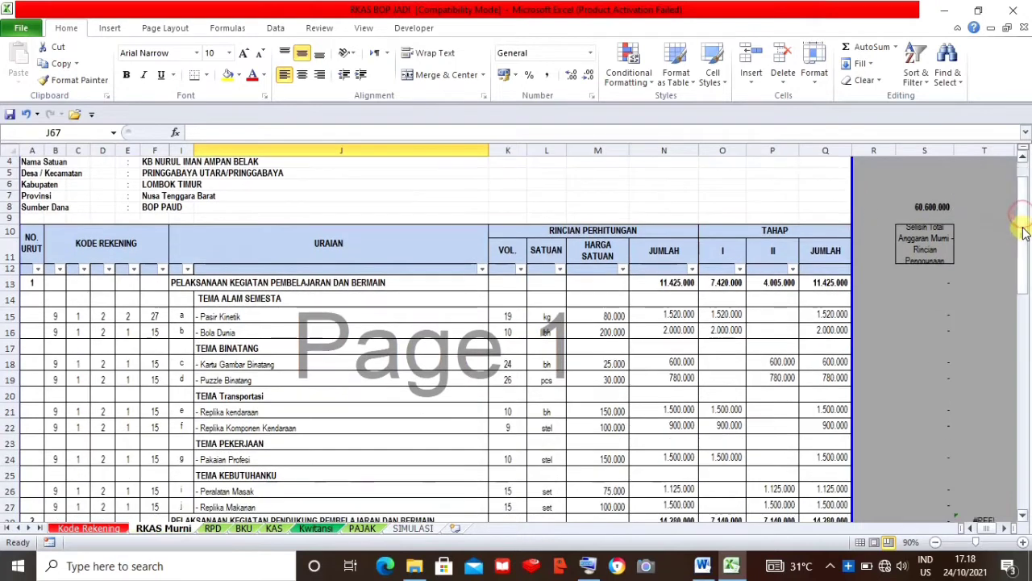
Step: Copy the entire contents of the RKAS Murni sheet into a new worksheet
left_click(52, 195)
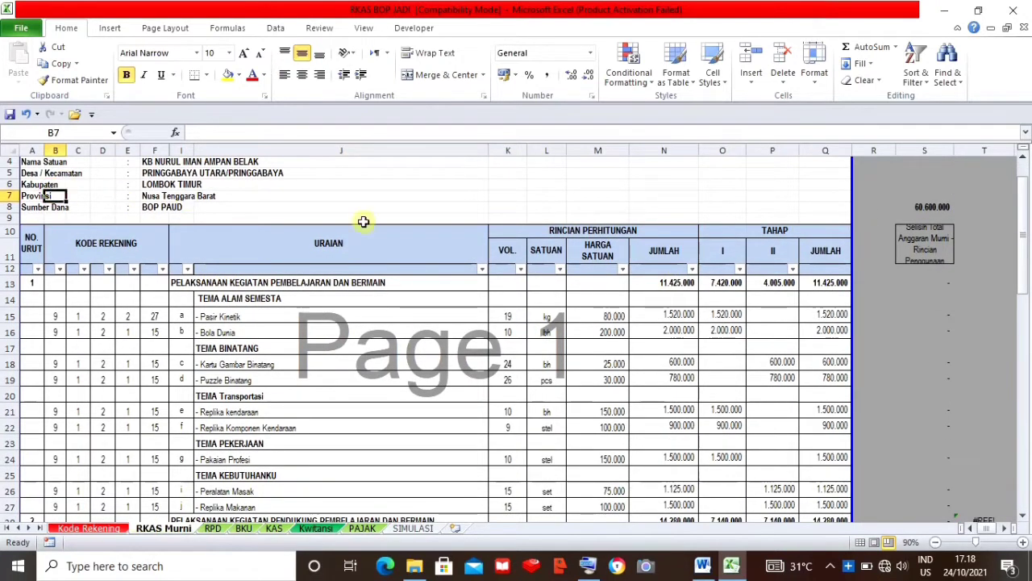
key("ctrl+a")
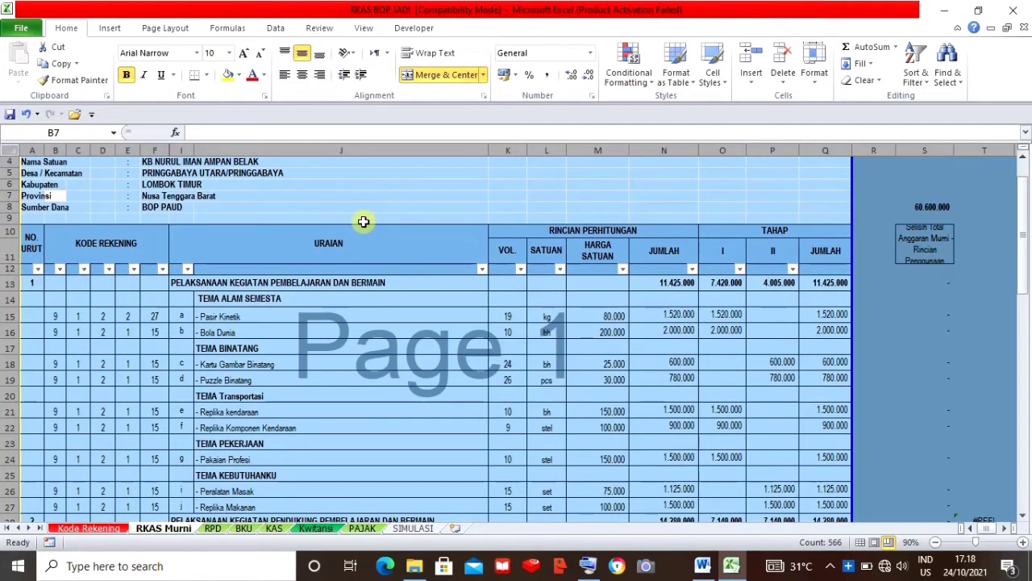
key("ctrl+c")
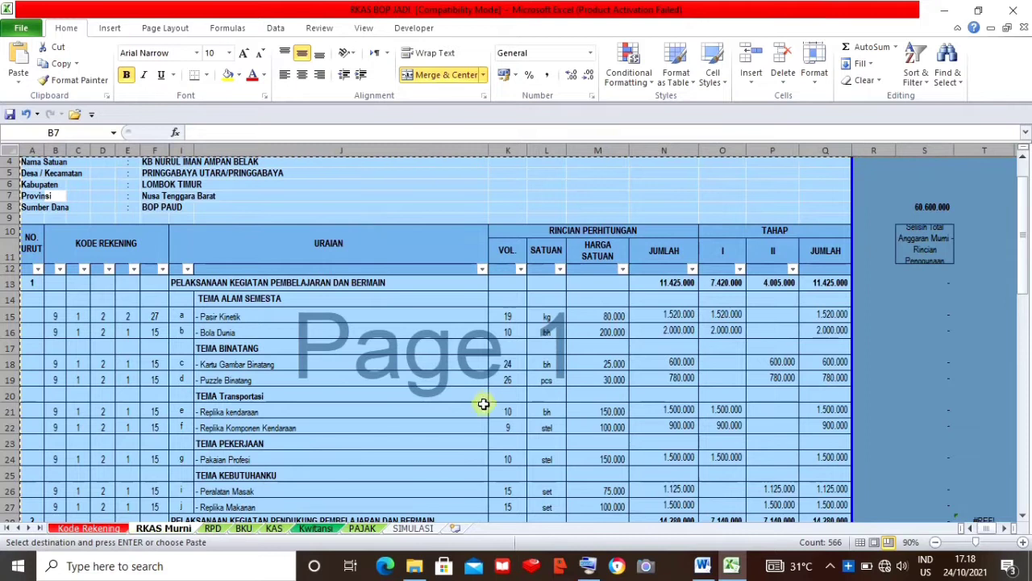
left_click(455, 529)
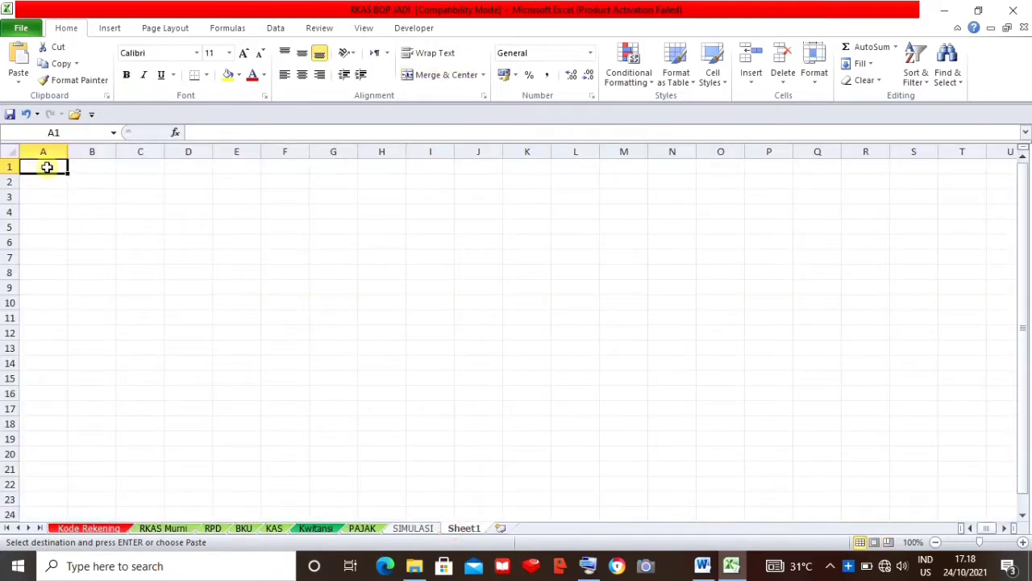
key("ctrl+a")
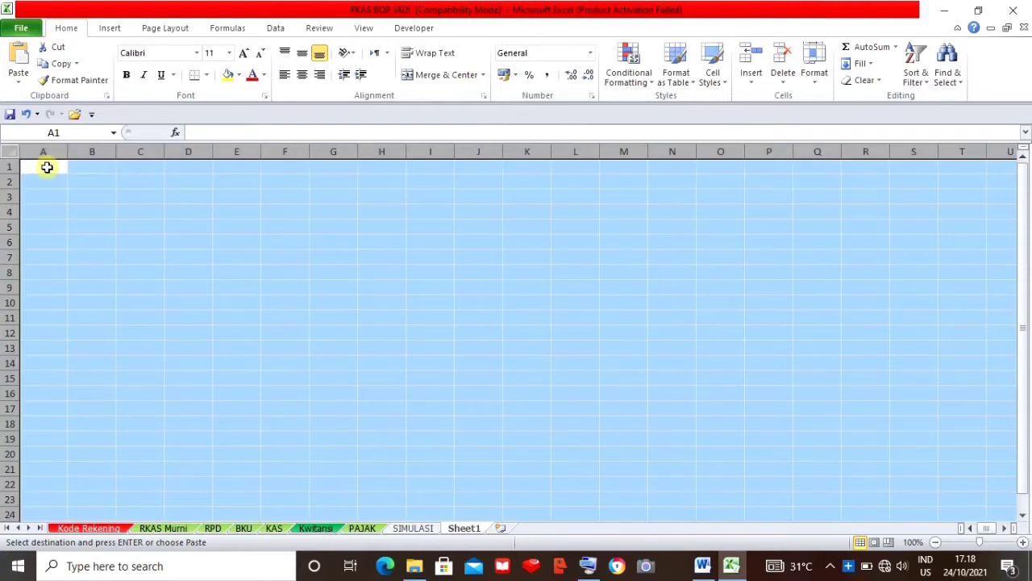
key("ctrl+v")
left_click(698, 346)
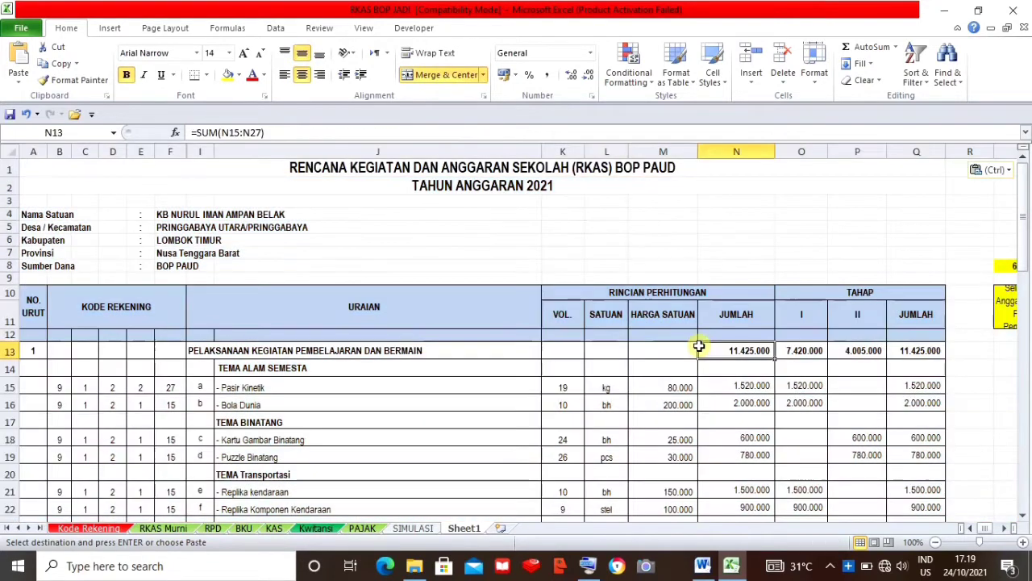
Step: Clear the RINCIAN PERHITUNGAN and TAHAP values in K13:Q60 of the new worksheet
left_click_drag(578, 350, 917, 475)
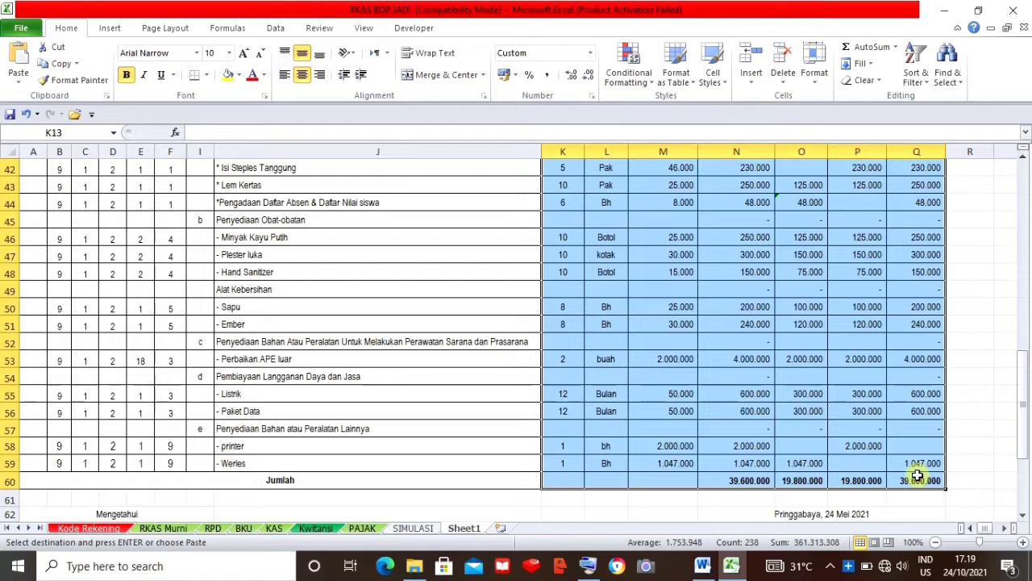
key("Escape")
scroll(917, 475, "up", 13)
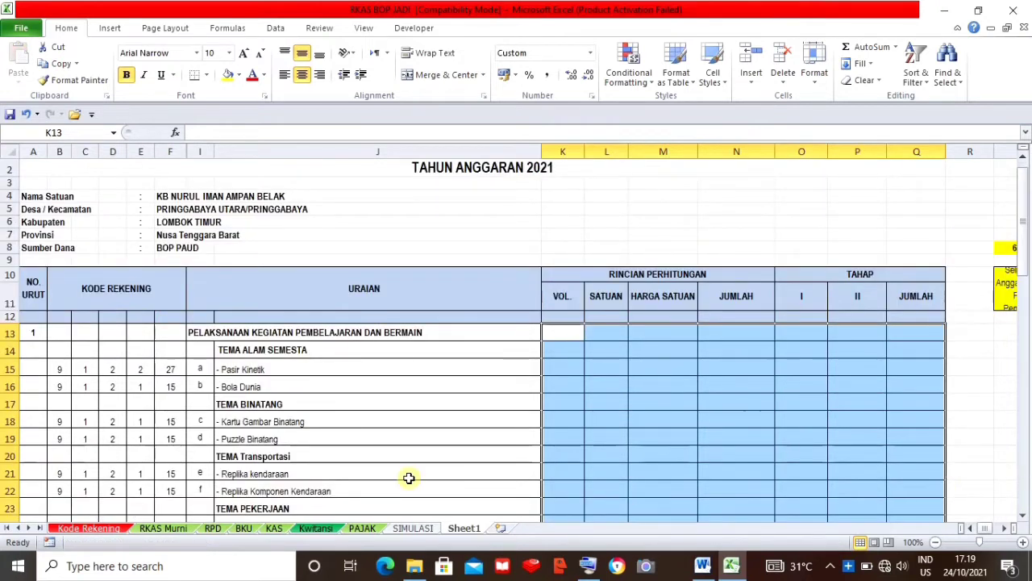
Step: Link the Pasir Kinetik volume in K15 of the SIMULASI sheet to its source with ='RKAS Murni'!K15
left_click(415, 532)
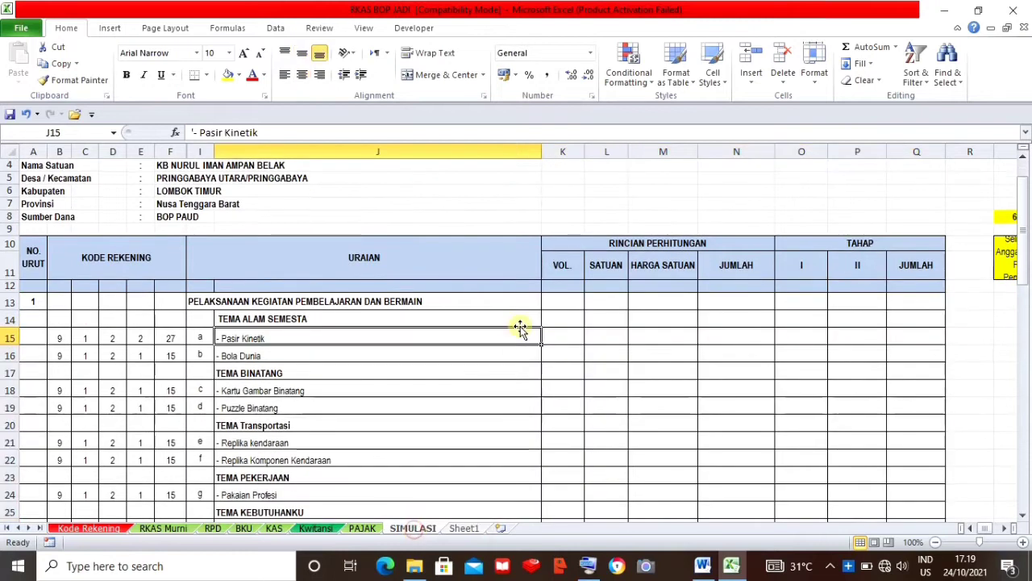
left_click(563, 338)
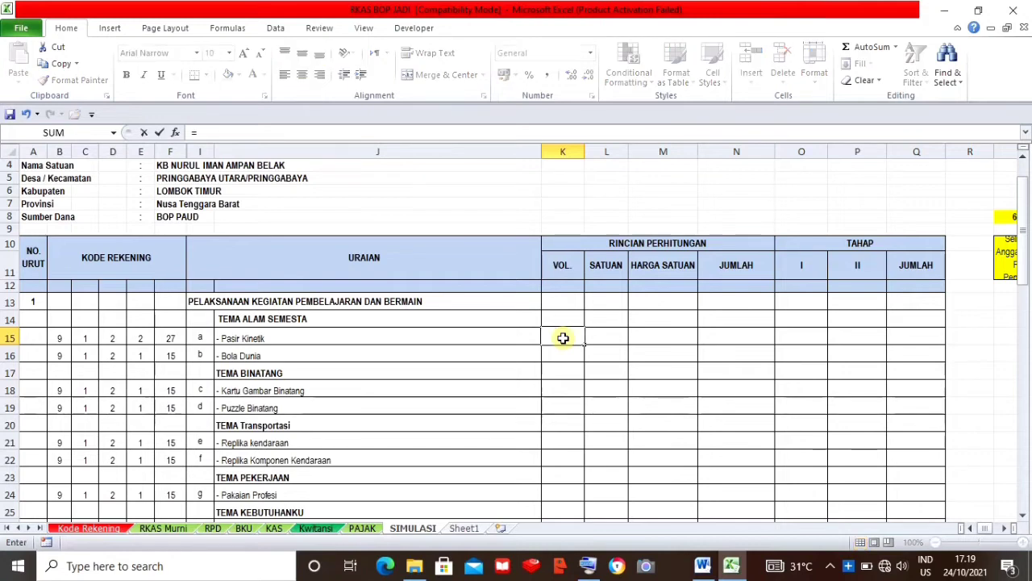
type("=")
key("BackSpace")
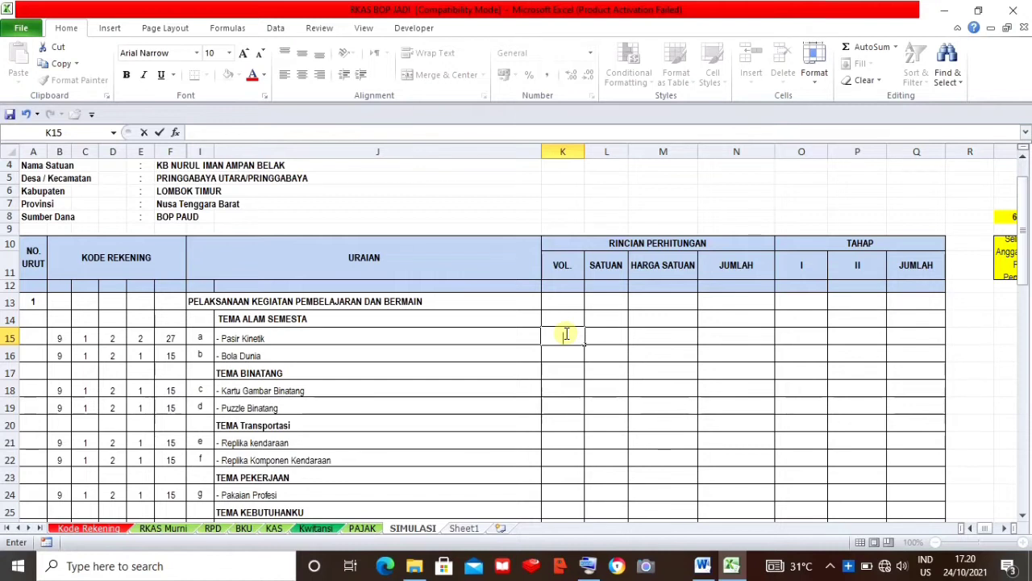
type("=")
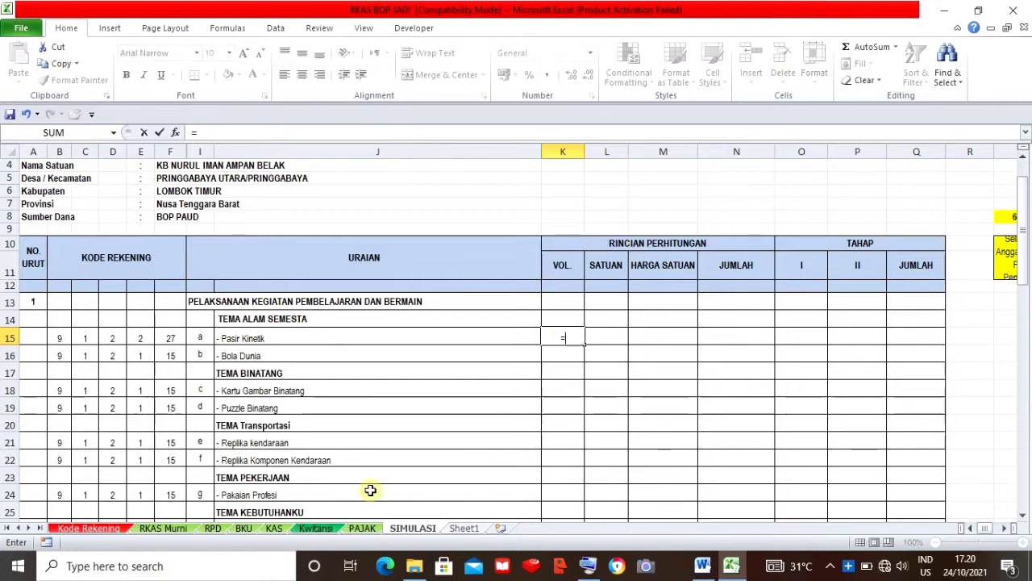
left_click(164, 528)
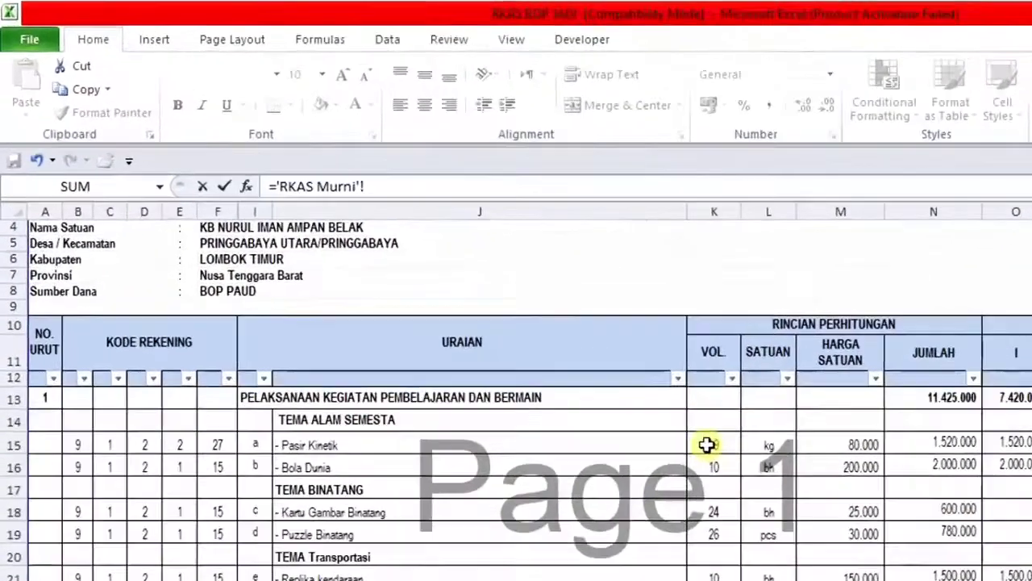
left_click(503, 318)
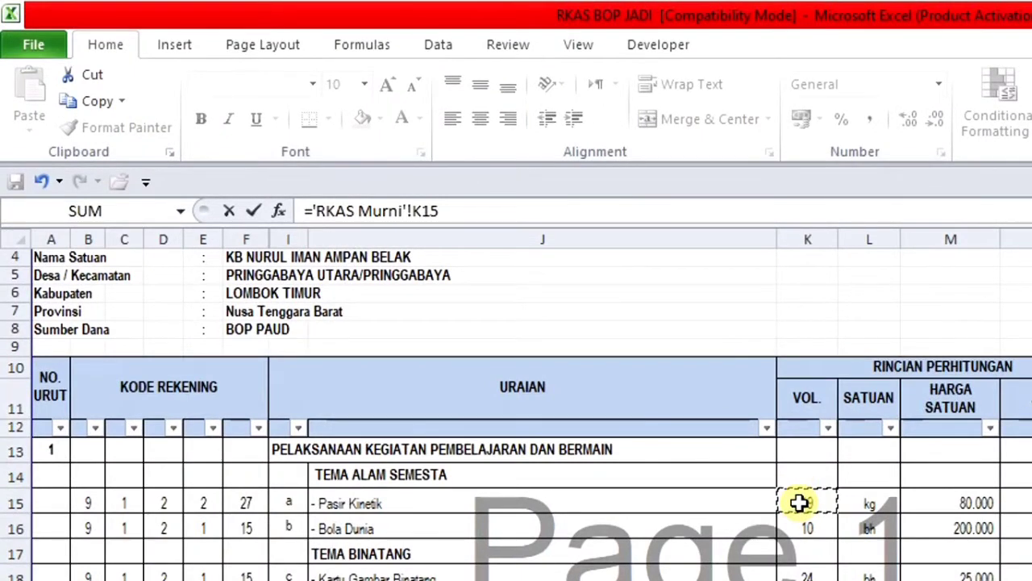
key("Return")
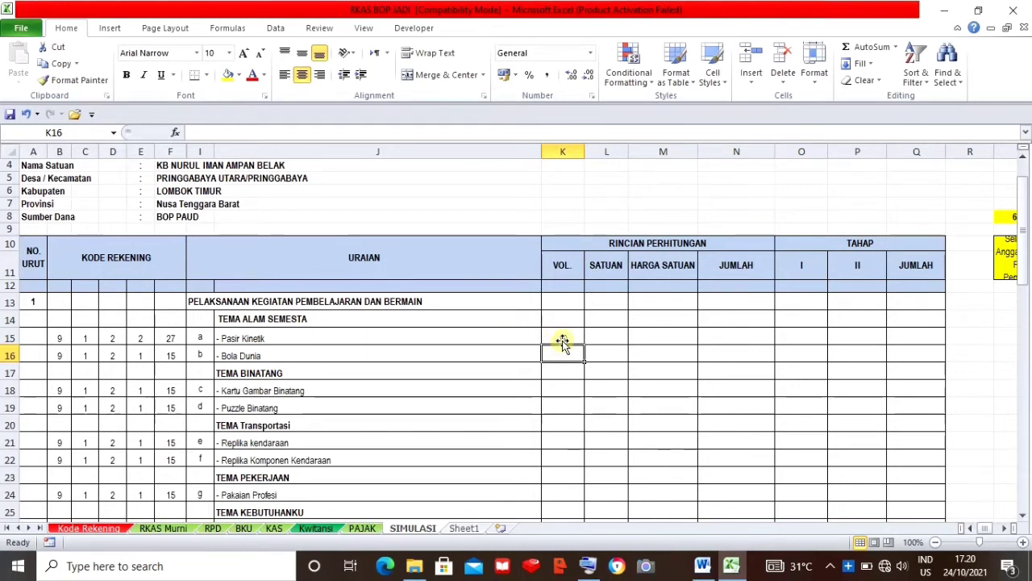
Step: Check the source volume in RKAS Murni K15 and fill the SIMULASI K15 link formula down the VOL. column to K59
left_click(163, 531)
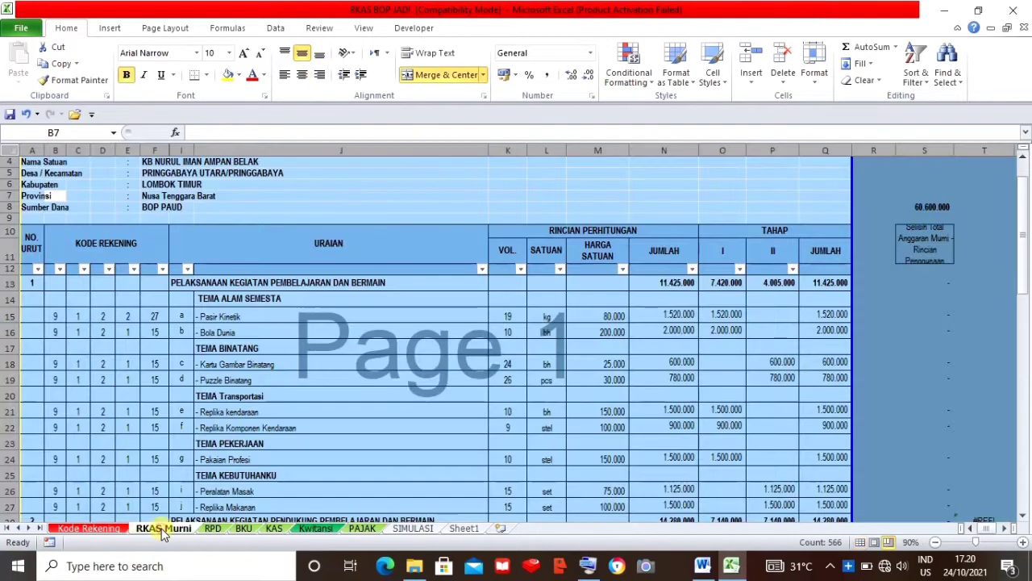
left_click(355, 396)
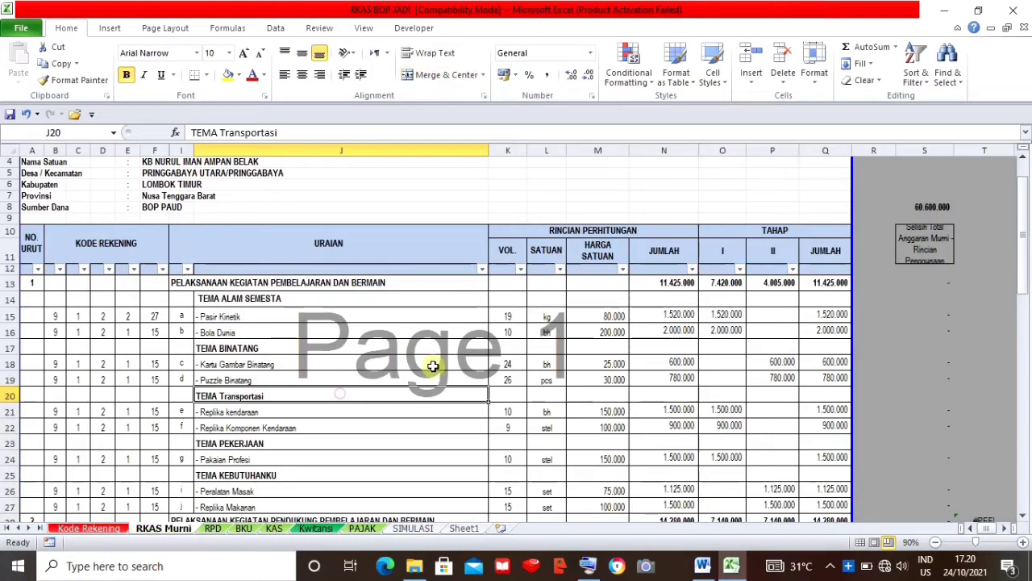
left_click(514, 317)
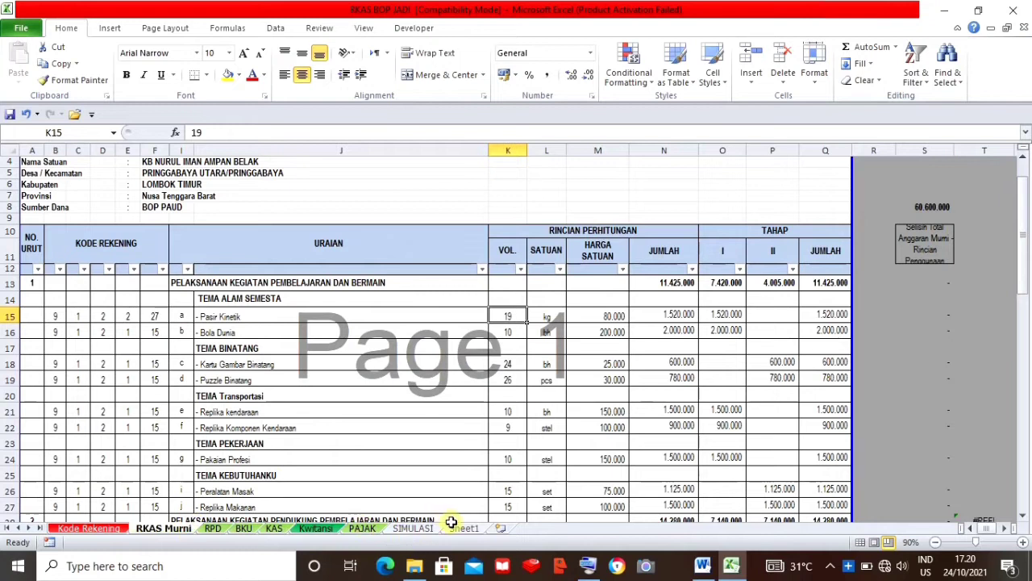
left_click(412, 528)
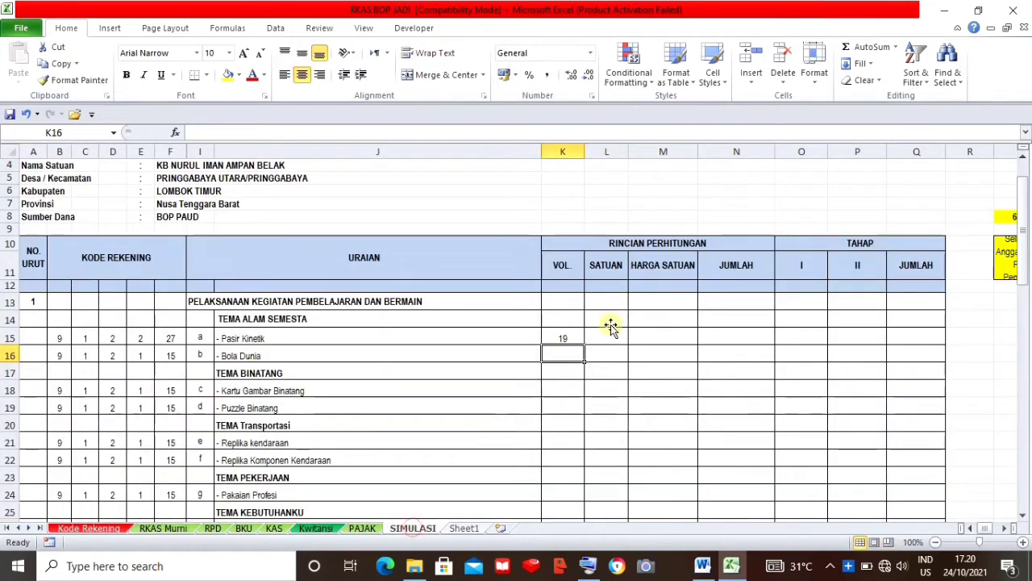
left_click(573, 336)
left_click_drag(586, 344, 575, 494)
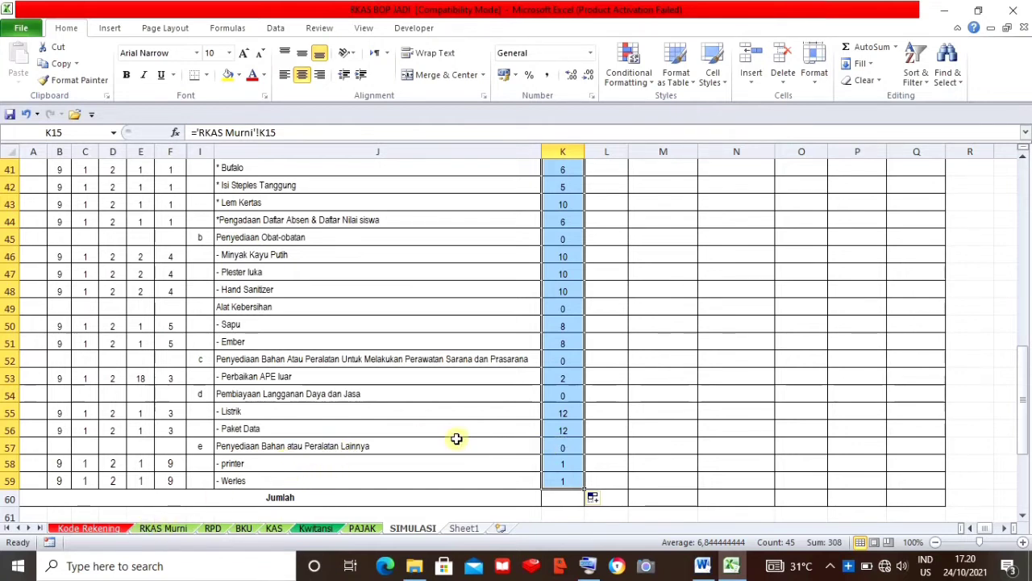
Step: Clear the volume in K57 of the SIMULASI sheet, on the Penyediaan Bahan atau Peralatan Lainnya heading row
left_click(163, 529)
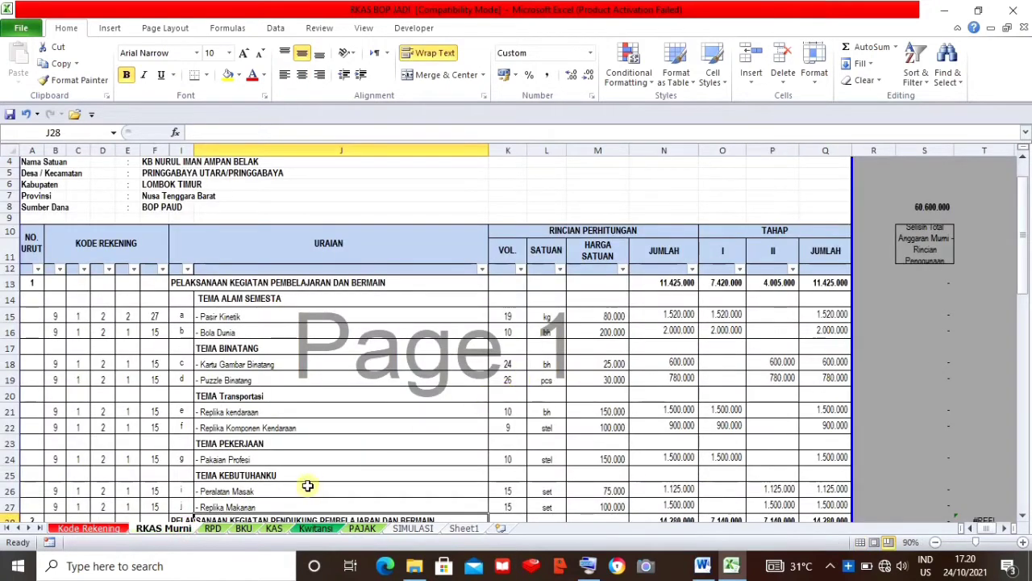
left_click(459, 528)
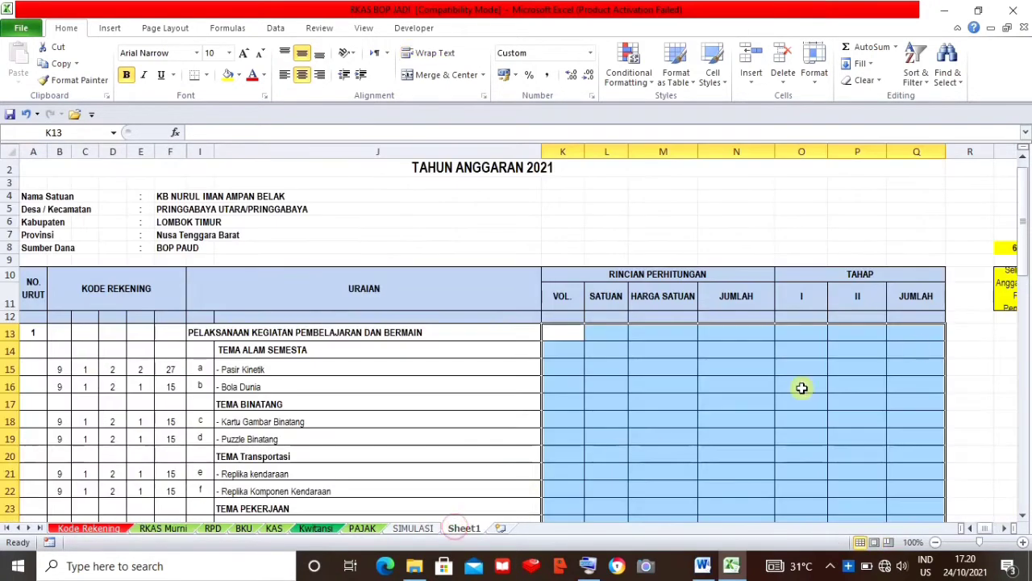
left_click(413, 528)
scroll(537, 452, "down", 13)
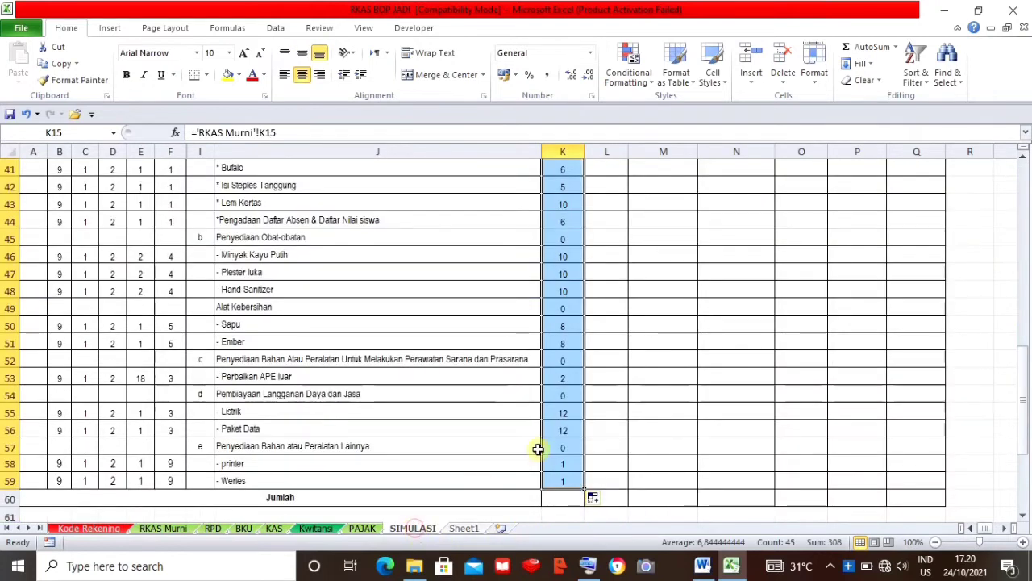
left_click(558, 448)
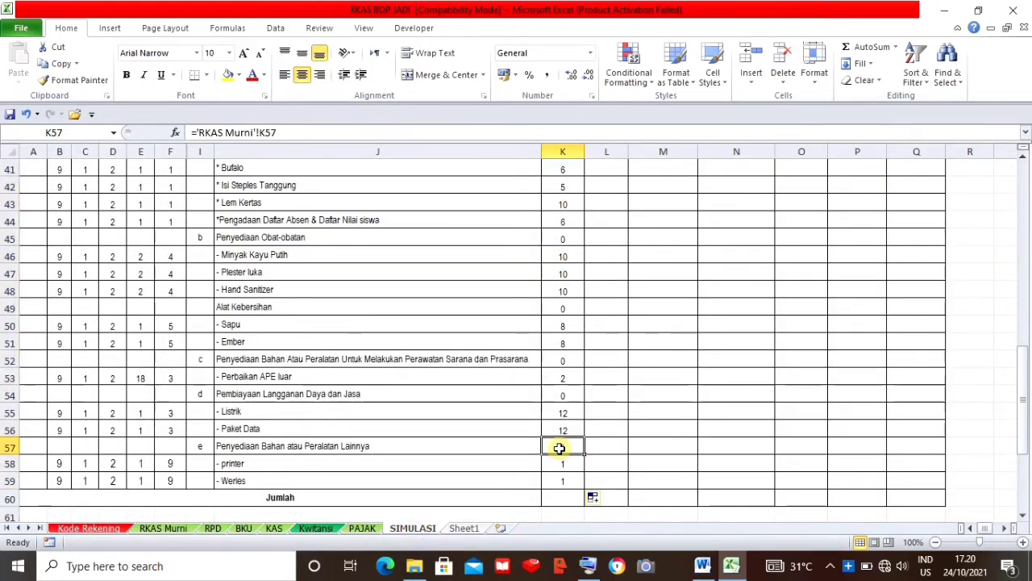
key("Delete")
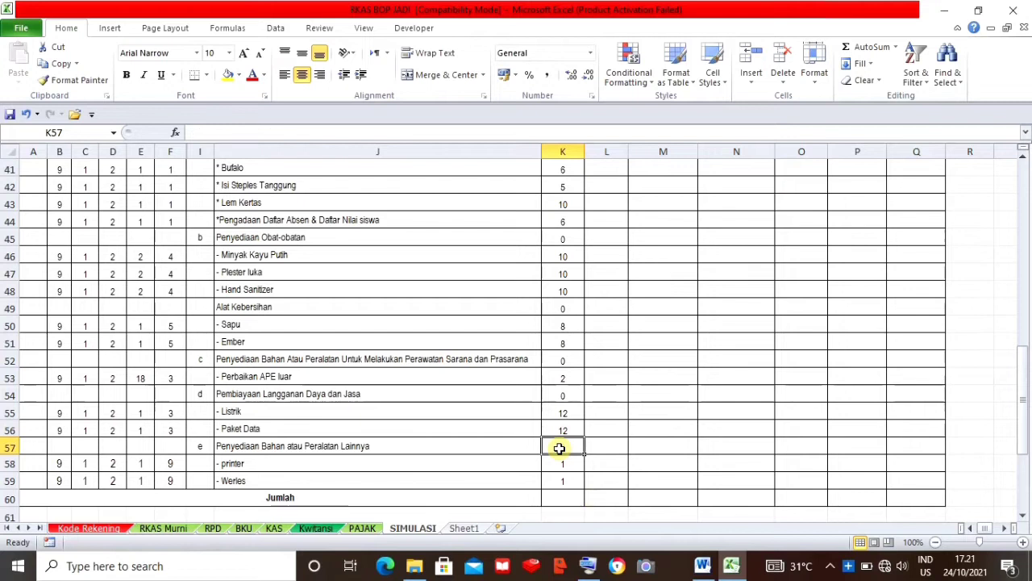
Step: Clear the volumes in K54 and K52 of the SIMULASI sheet, on the subheading rows d and c
left_click(559, 398)
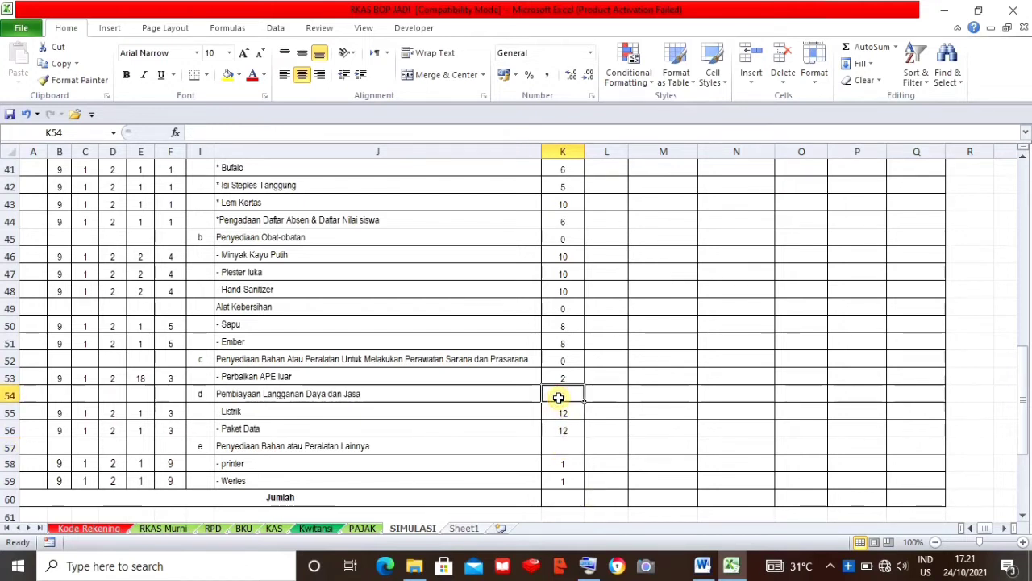
left_click(569, 360)
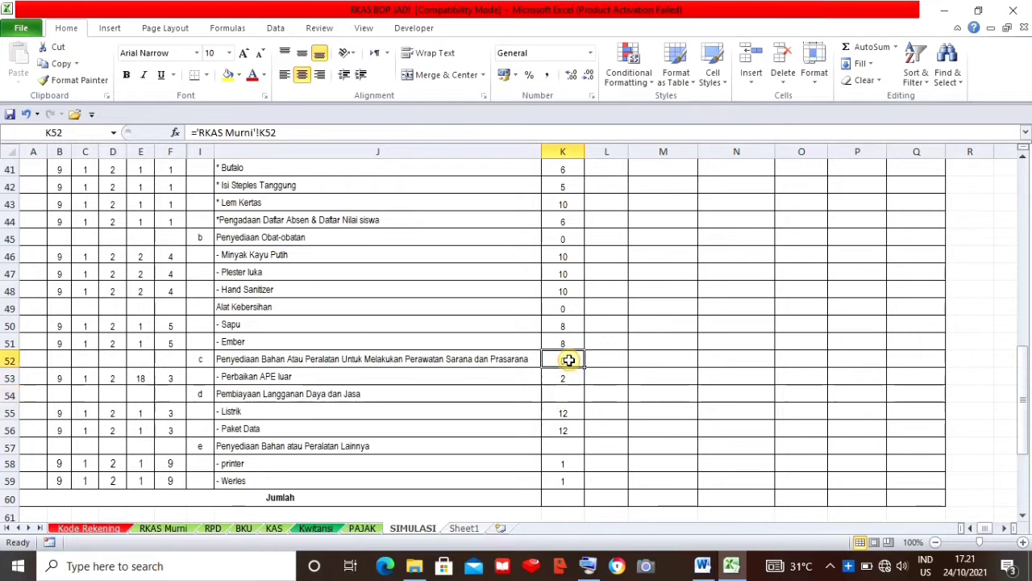
Step: Link the Pasir Kinetik unit in L15 to its source with ='RKAS Murni'!L15 and fill the formula down the SATUAN column to L59
left_click_drag(1026, 395, 1018, 295)
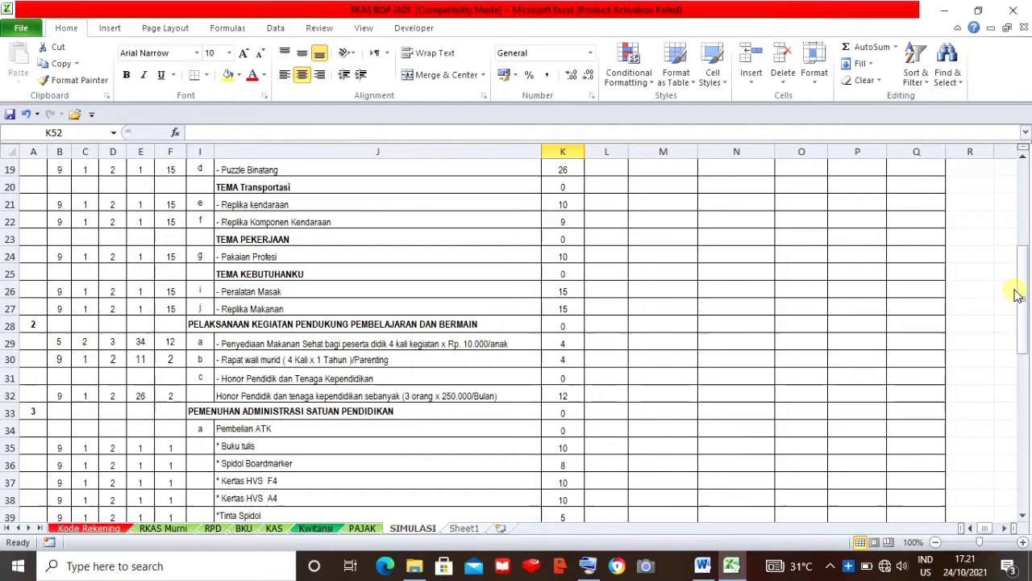
left_click_drag(1021, 295, 1022, 267)
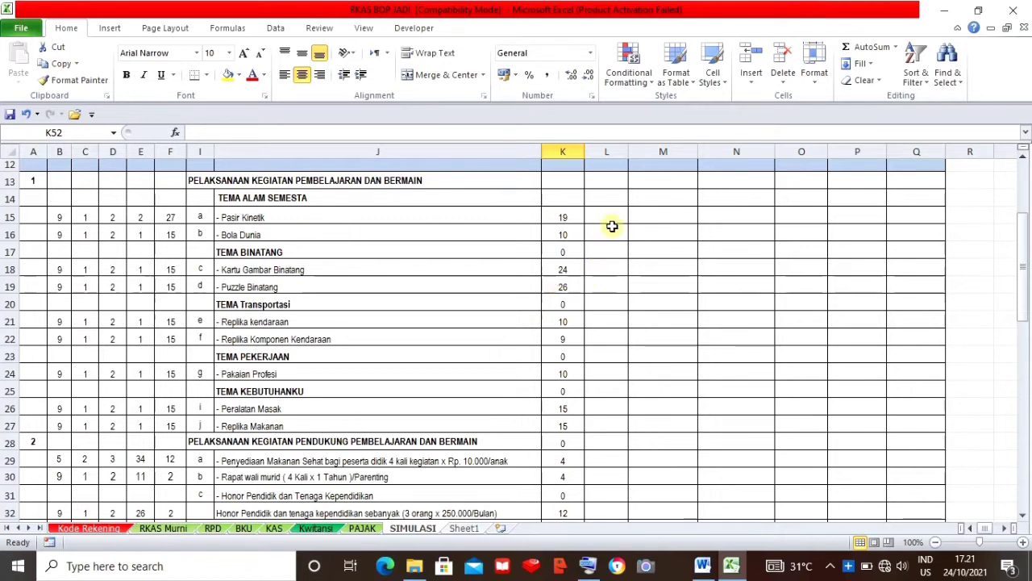
left_click(604, 216)
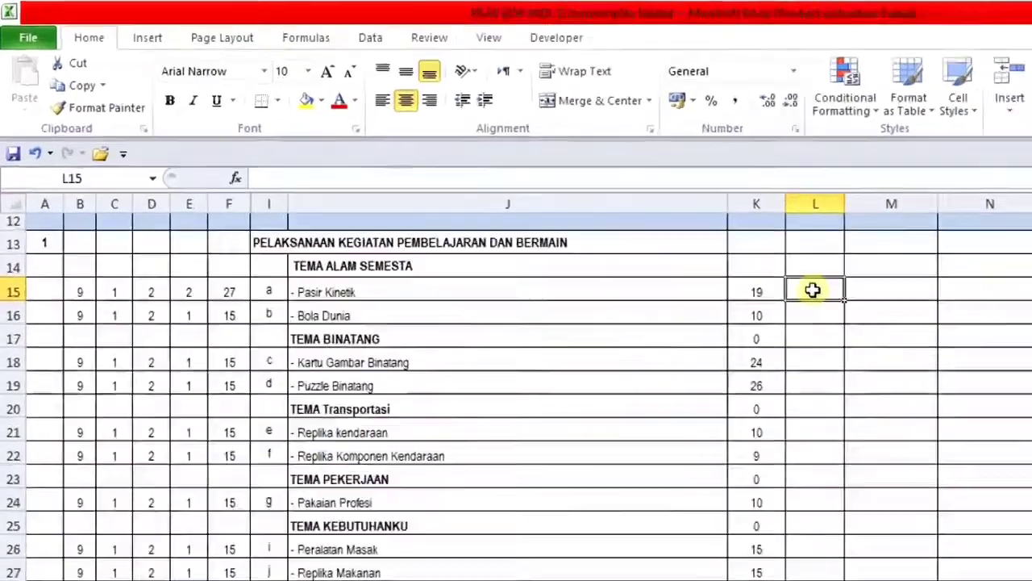
type("=")
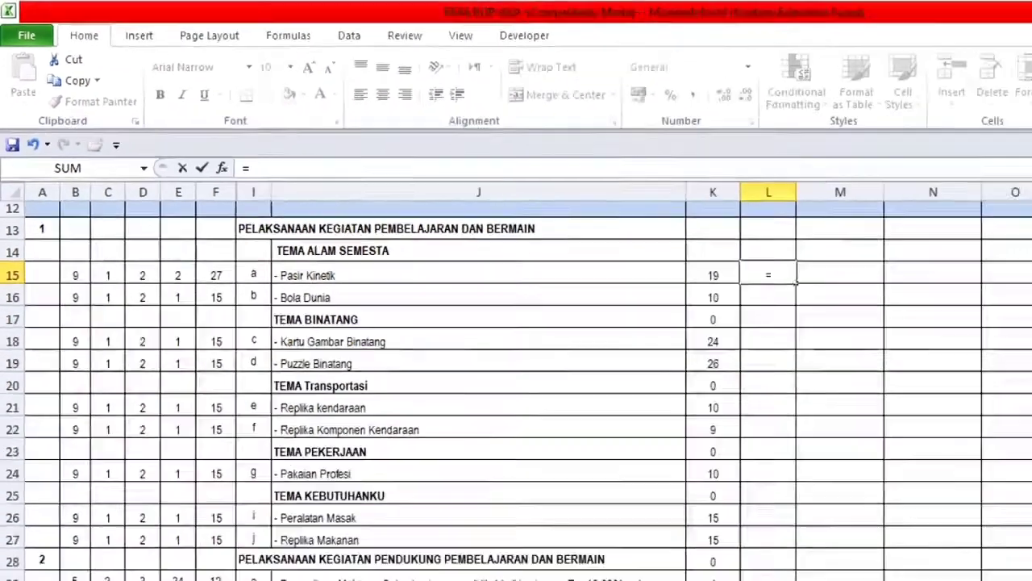
left_click(163, 528)
left_click(551, 316)
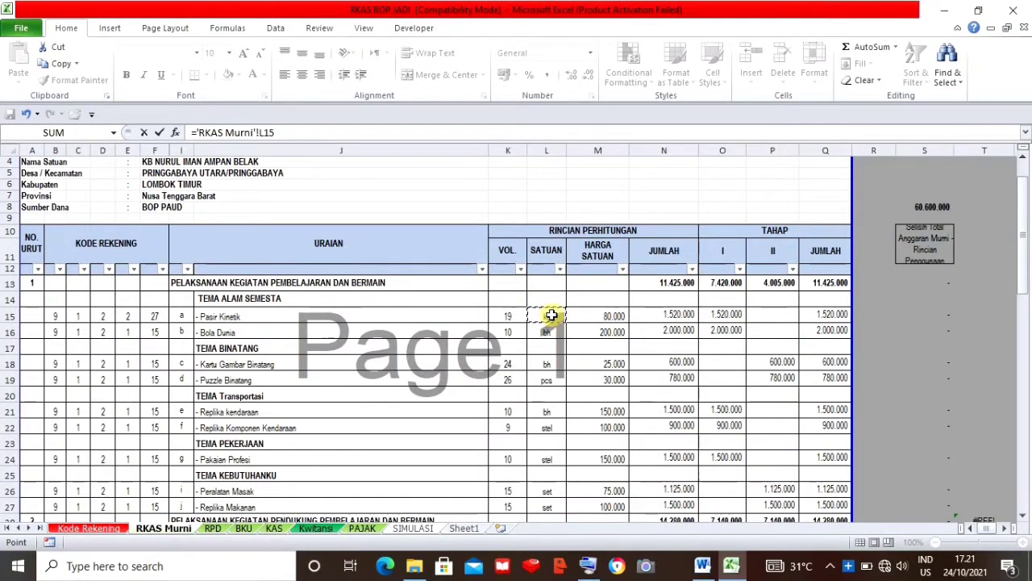
key("Return")
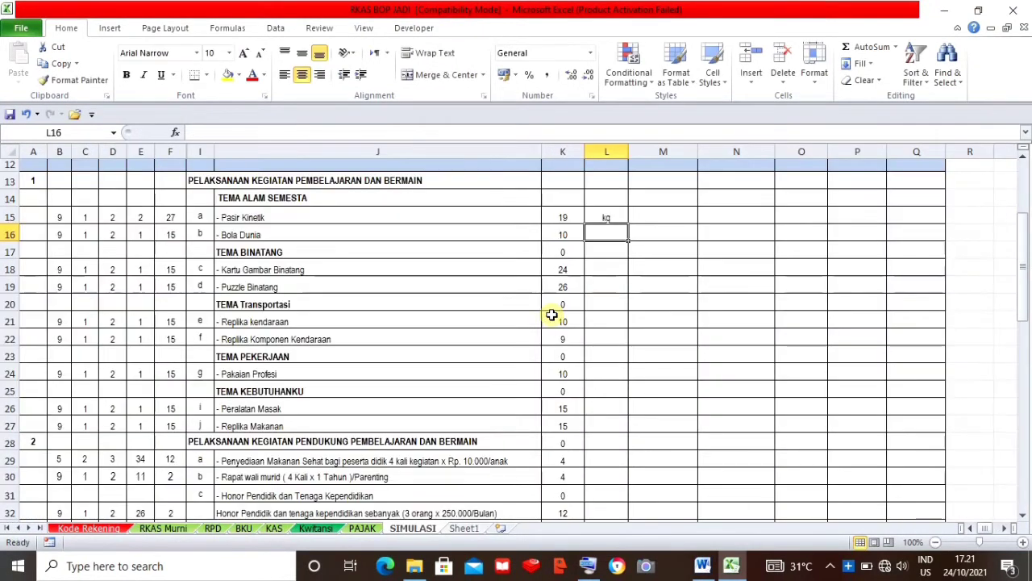
left_click(607, 215)
left_click_drag(628, 223, 616, 454)
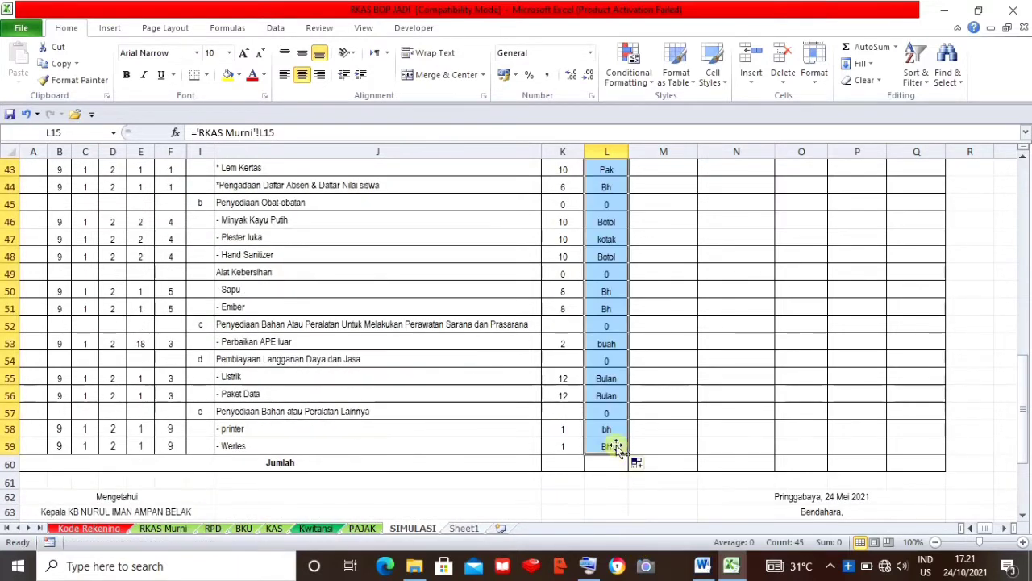
Step: Link the Pasir Kinetik unit price in M15 with ='RKAS Murni'!M15 and fill the formula down the HARGA SATUAN column to M59
left_click_drag(1026, 419, 1022, 388)
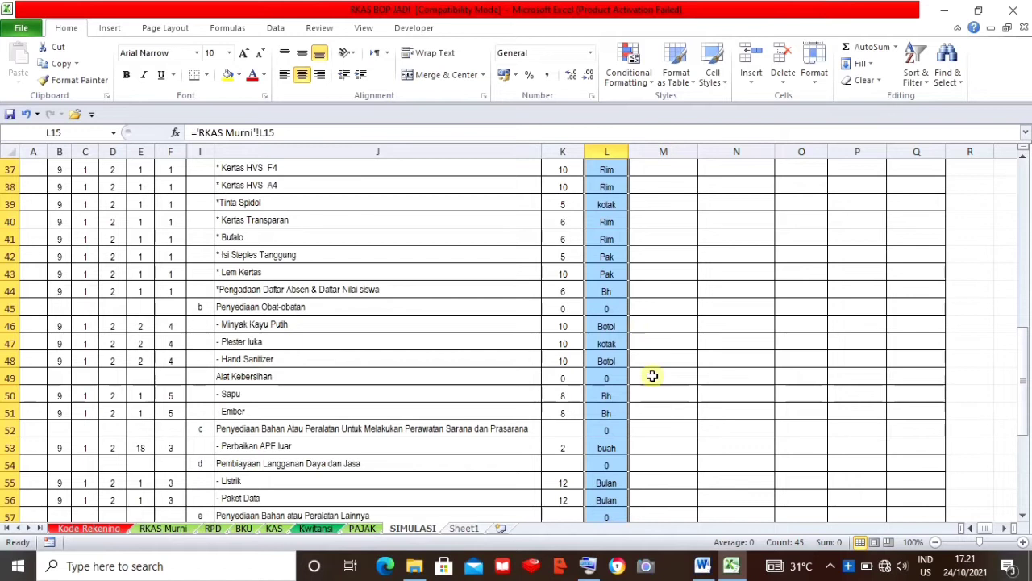
left_click_drag(1027, 389, 999, 266)
left_click(661, 261)
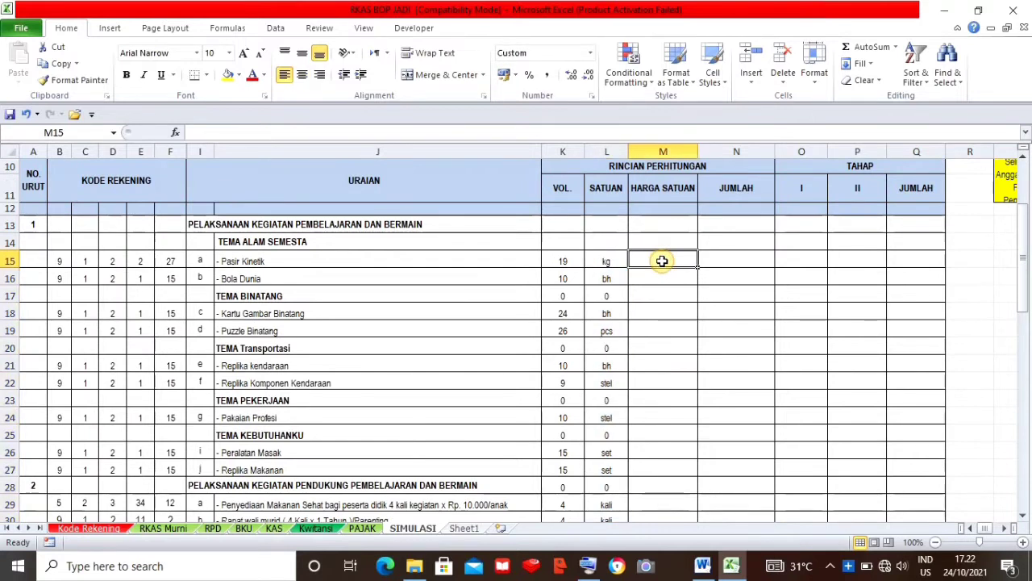
type("='RKAS Murni'!")
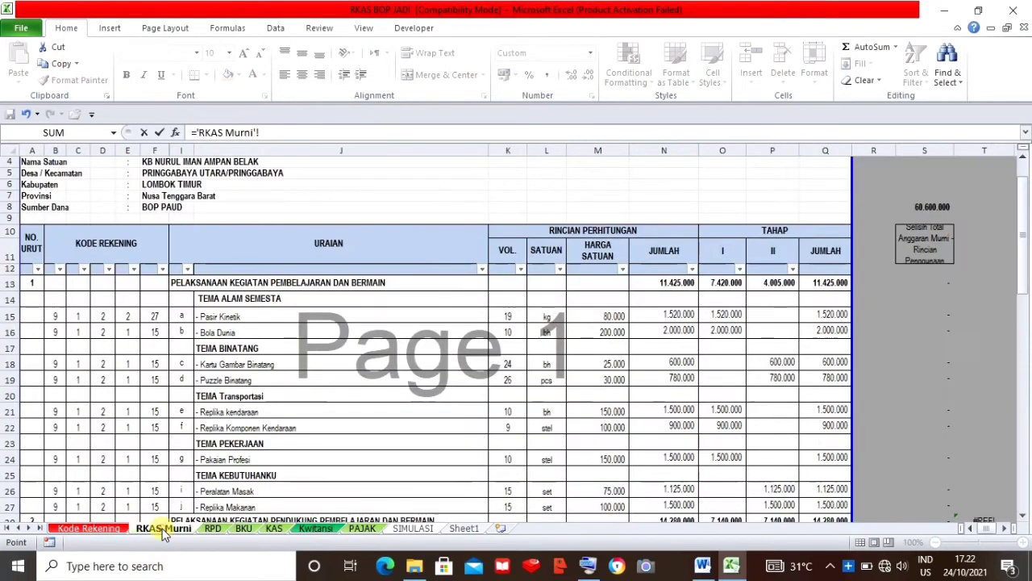
left_click(163, 528)
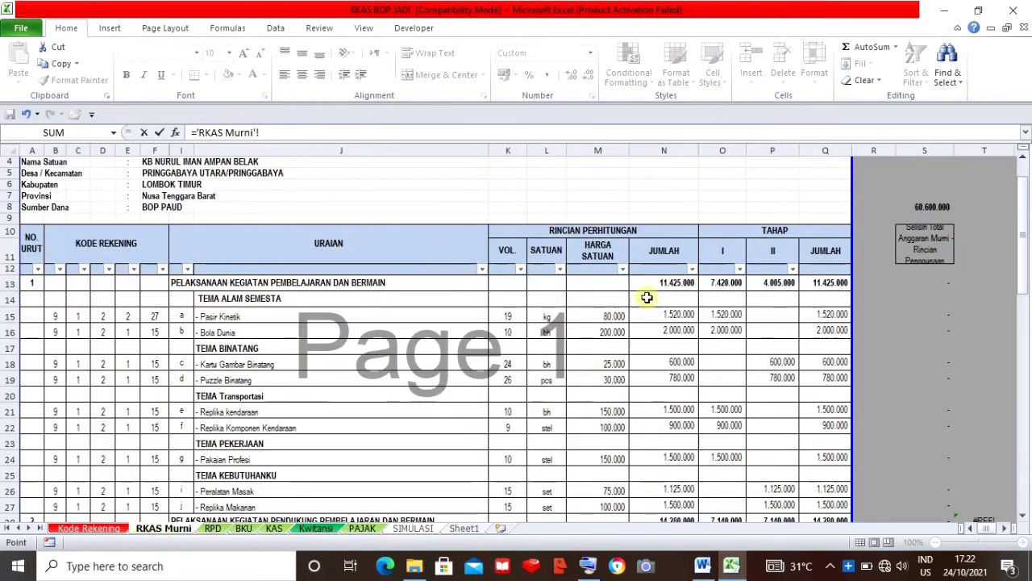
left_click(597, 317)
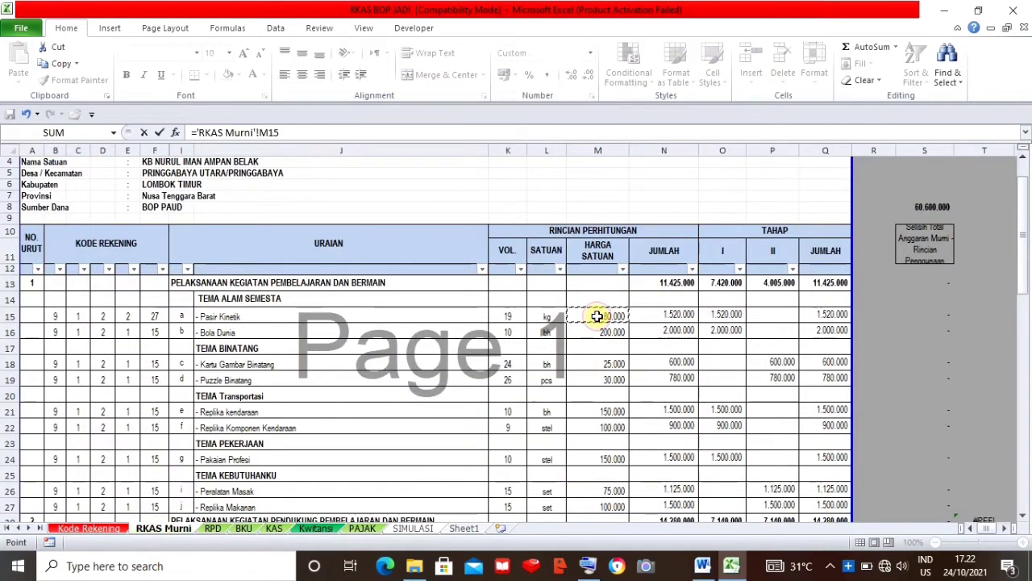
key("Return")
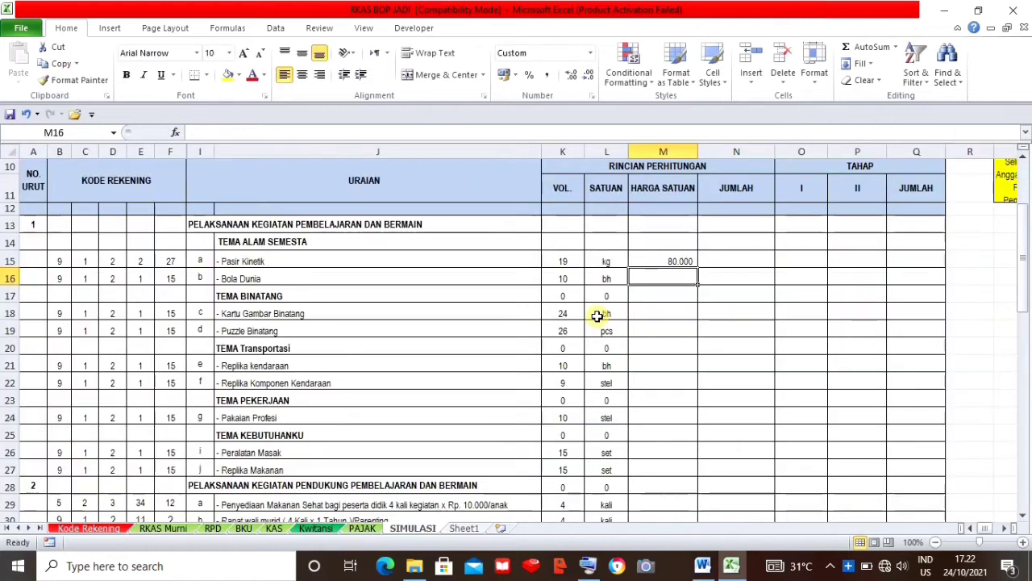
left_click(680, 258)
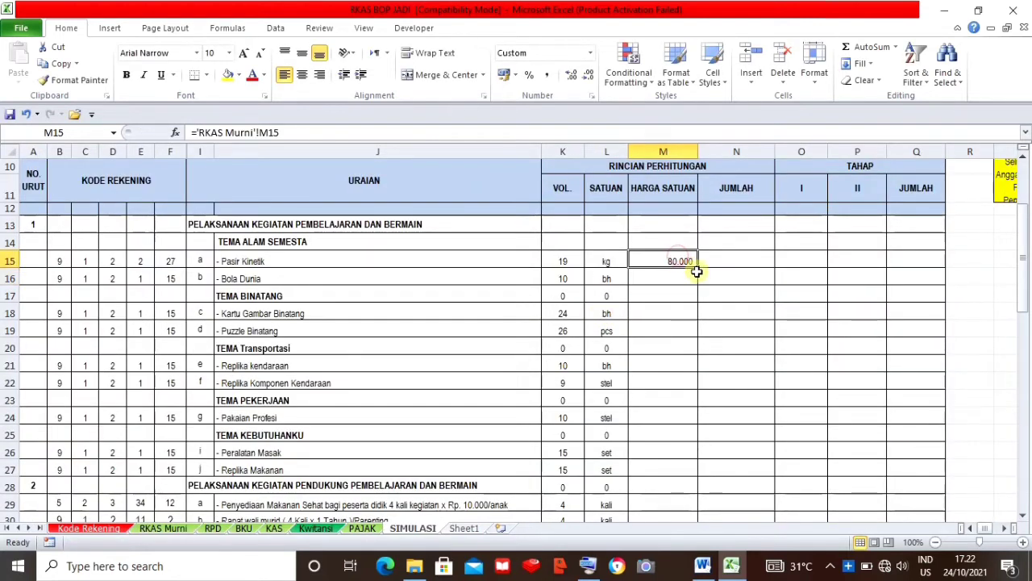
left_click_drag(696, 268, 683, 489)
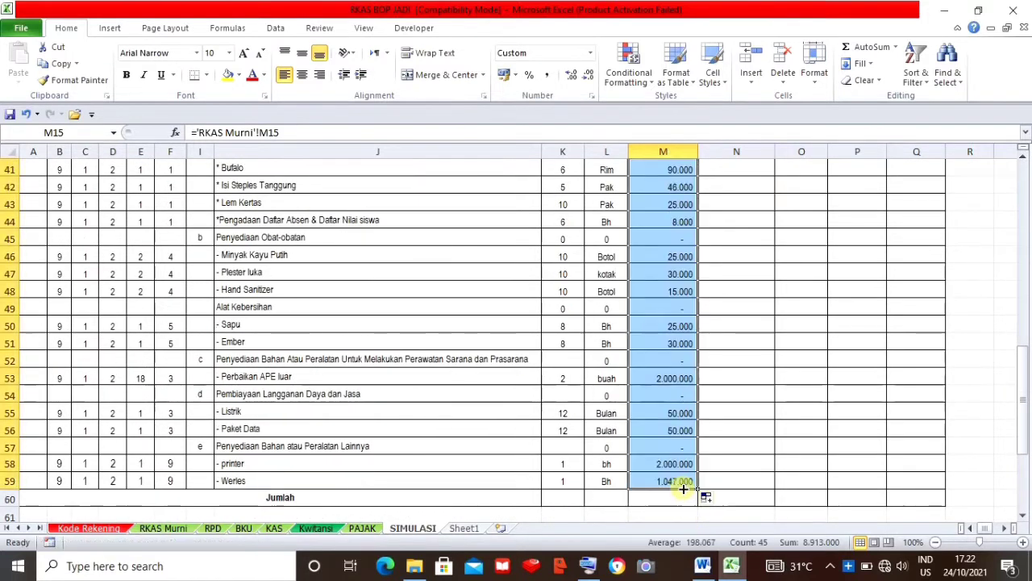
left_click(312, 306)
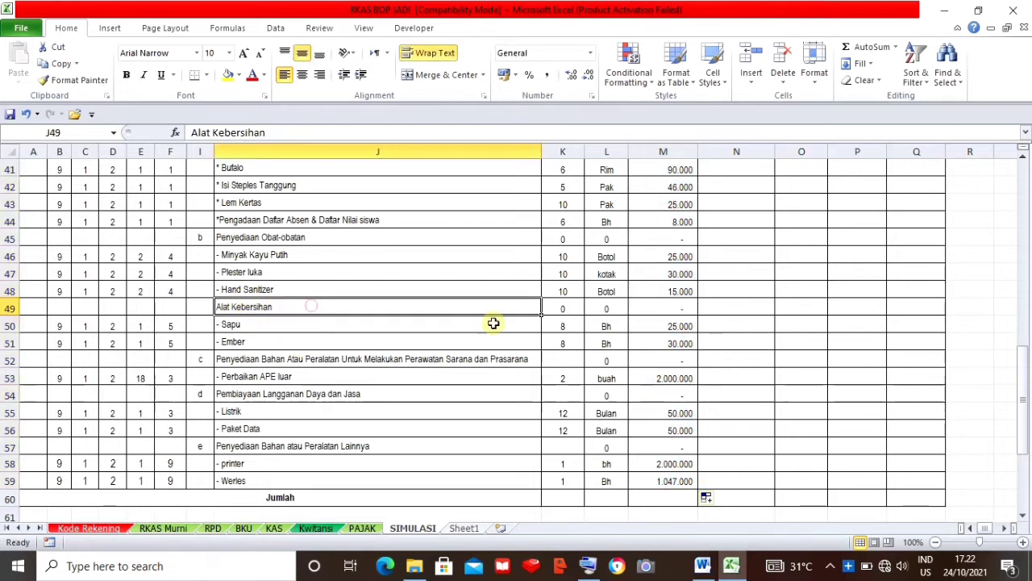
left_click(728, 308)
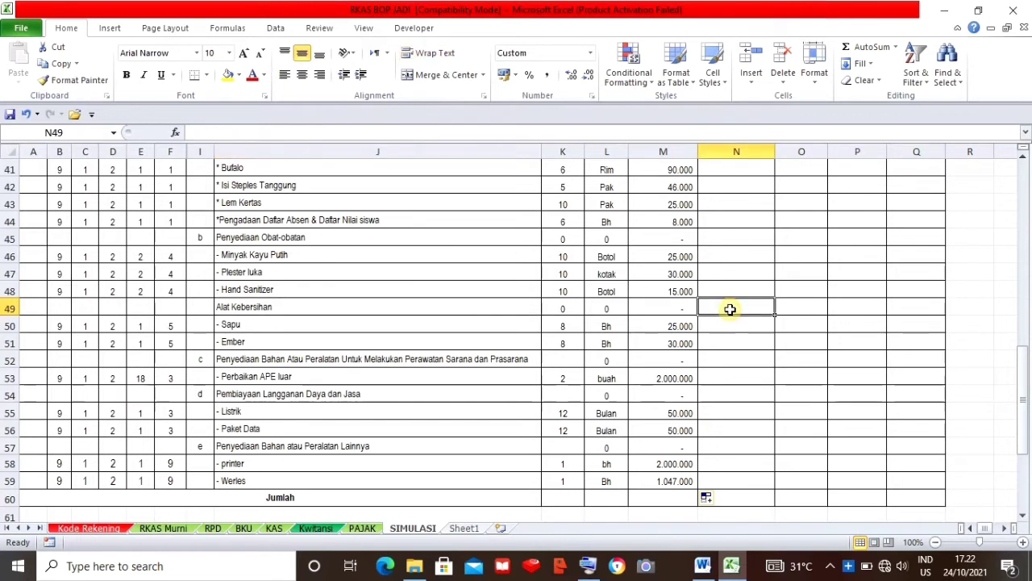
type("=")
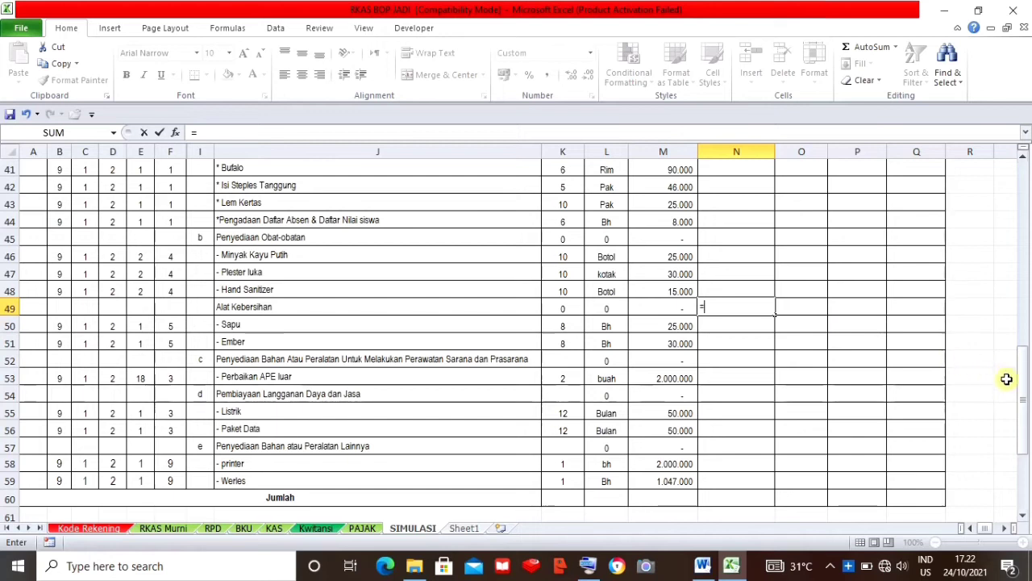
left_click_drag(1022, 385, 1026, 250)
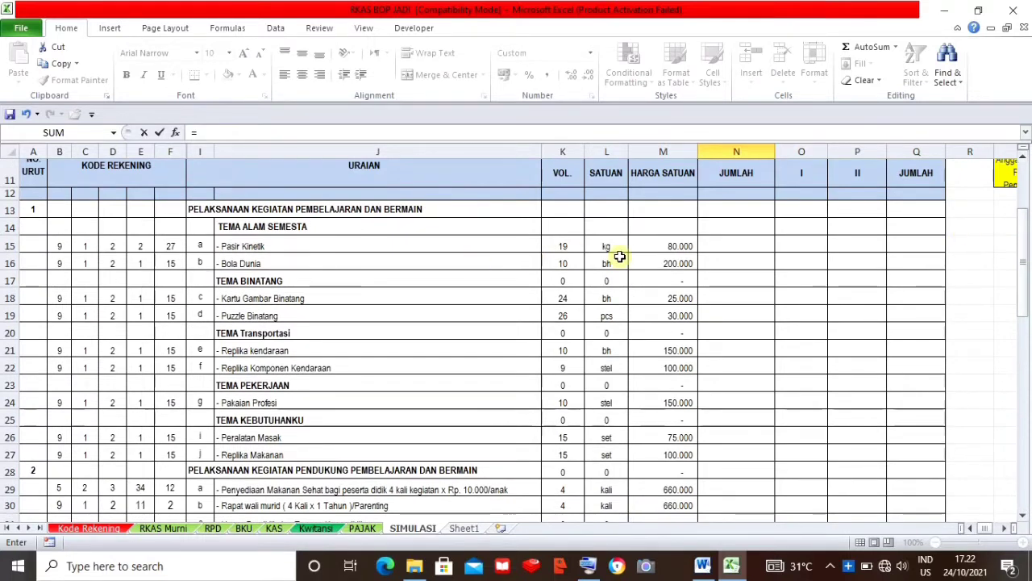
left_click(164, 531)
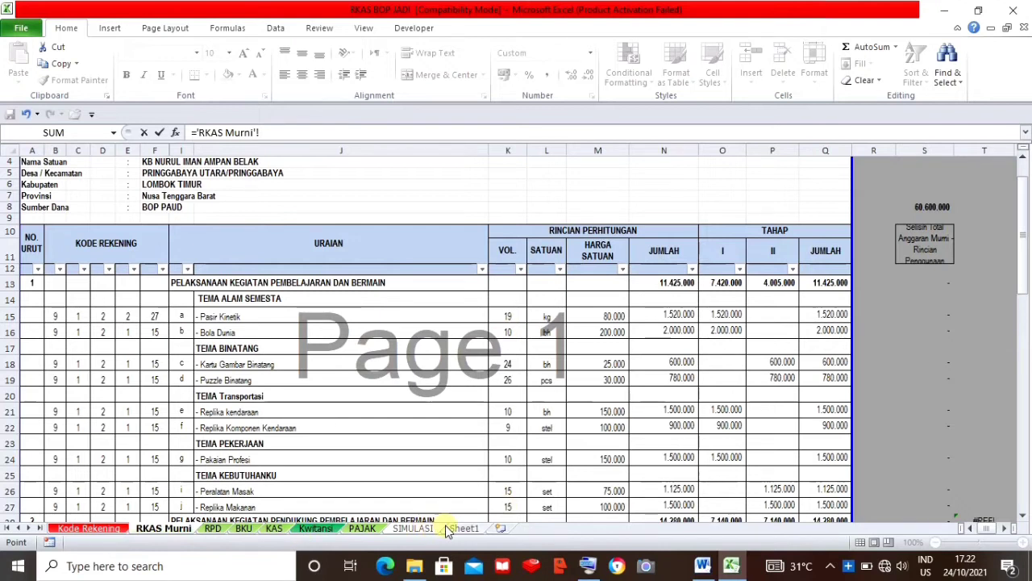
left_click(415, 529)
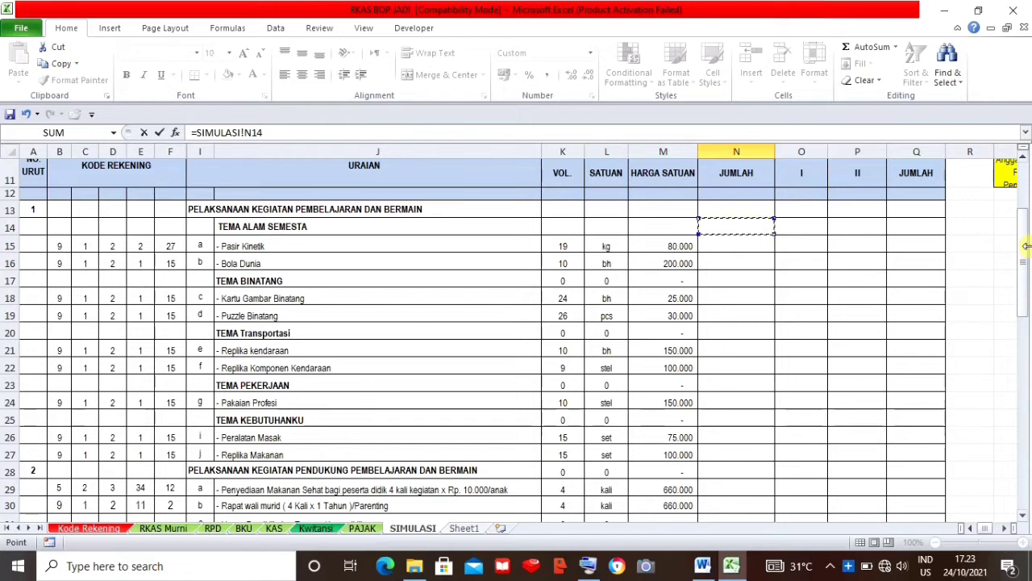
left_click_drag(1024, 246, 1025, 367)
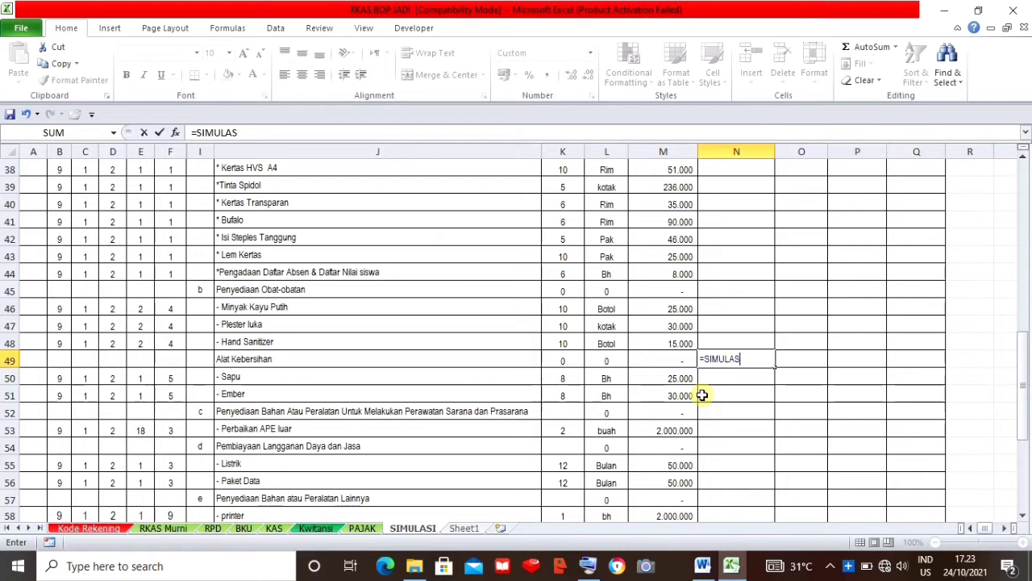
key("BackSpace")
key("BackSpace")
key("BackSpace")
key("BackSpace")
key("BackSpace")
key("BackSpace")
key("BackSpace")
key("BackSpace")
Step: Try filling the JUMLAH column from N14 to N59 with ='RKAS Murni'!K15 and clear the filled range
left_click_drag(1024, 395, 1021, 254)
left_click(720, 253)
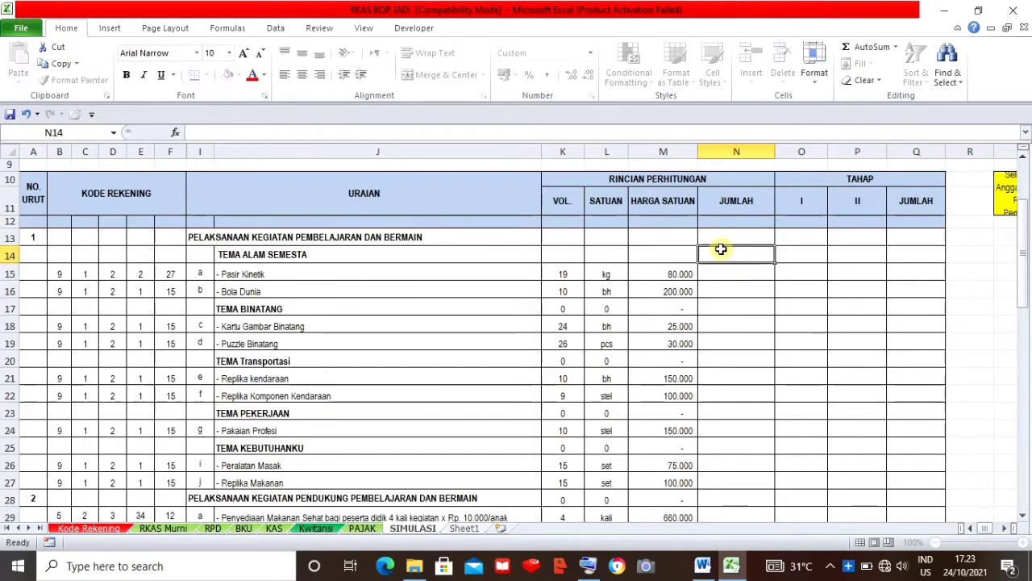
type("=")
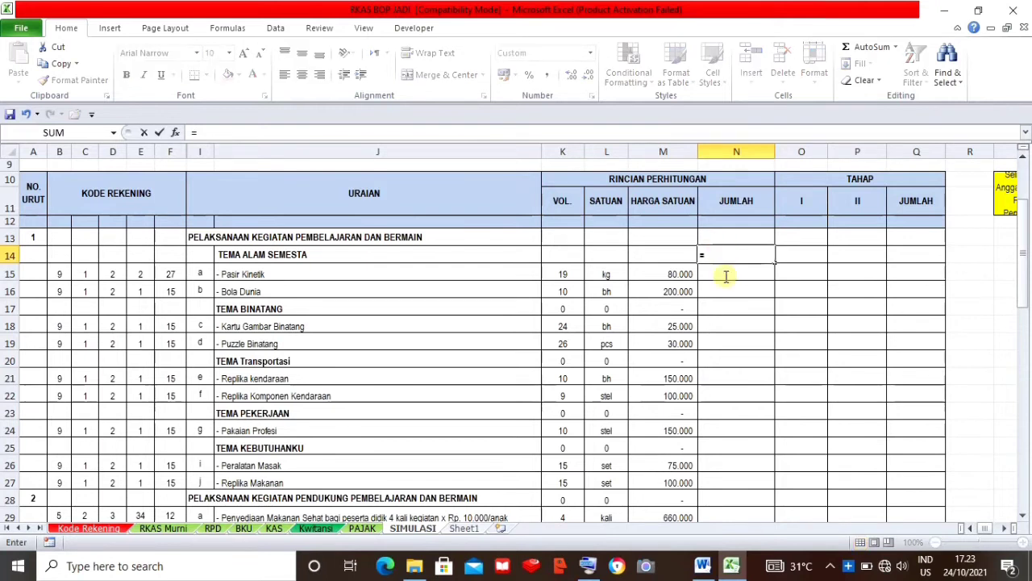
left_click(162, 529)
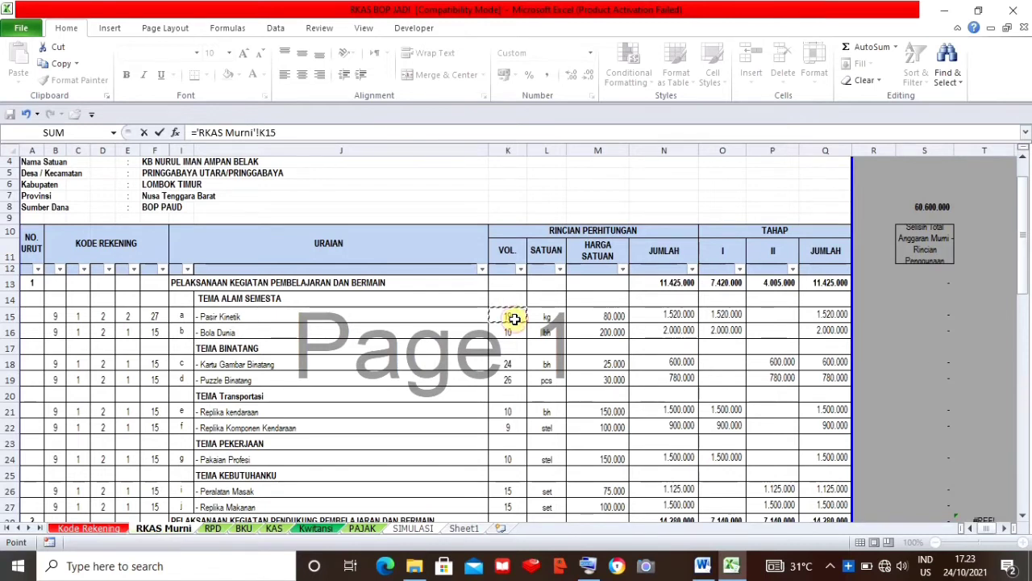
key("Return")
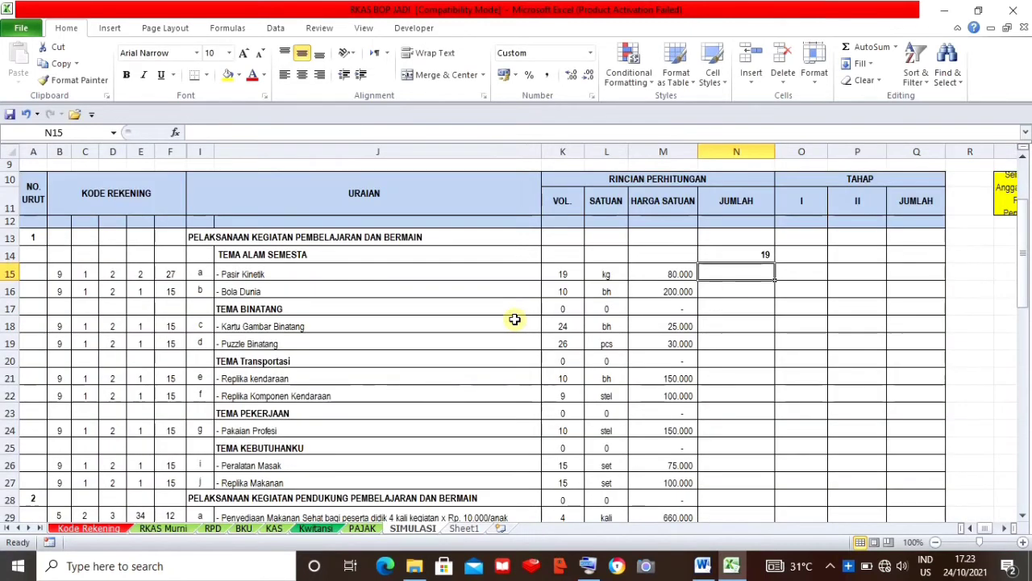
left_click(759, 254)
left_click_drag(774, 262, 759, 473)
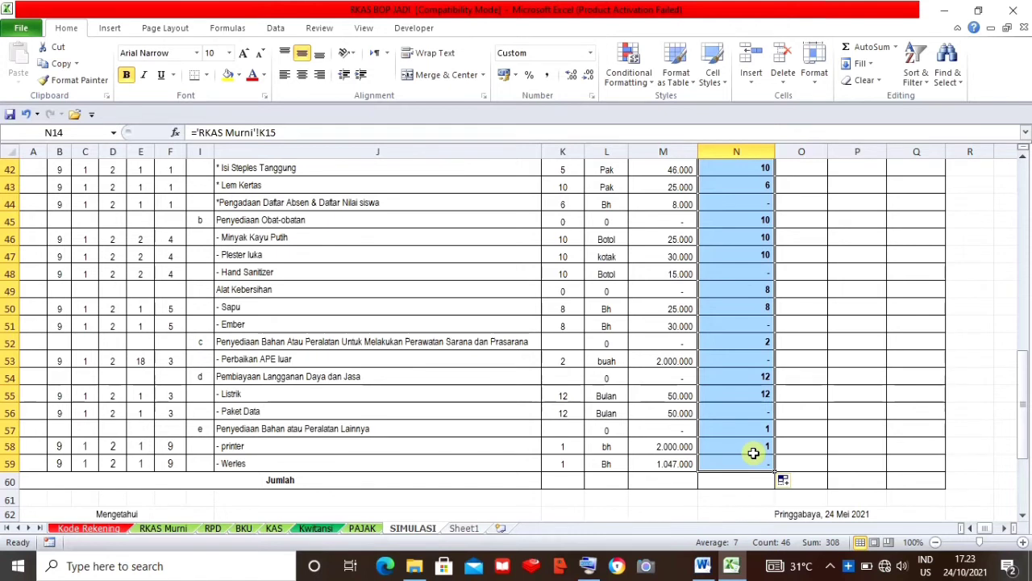
key("Delete")
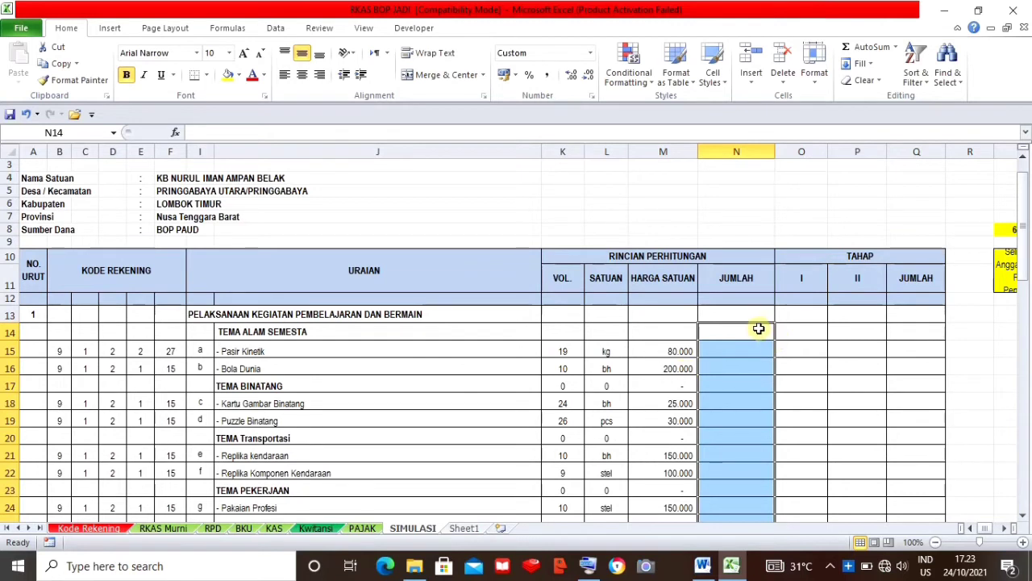
Step: Link N14 of the SIMULASI sheet to the description with ='RKAS Murni'!J14 and fill the formula down to N59
type("=")
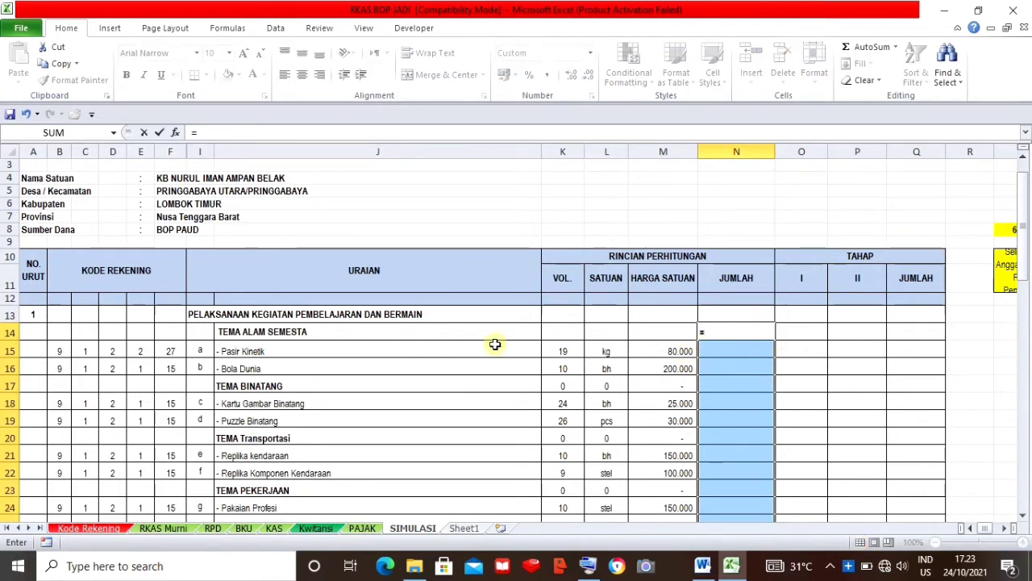
left_click(168, 530)
left_click(204, 300)
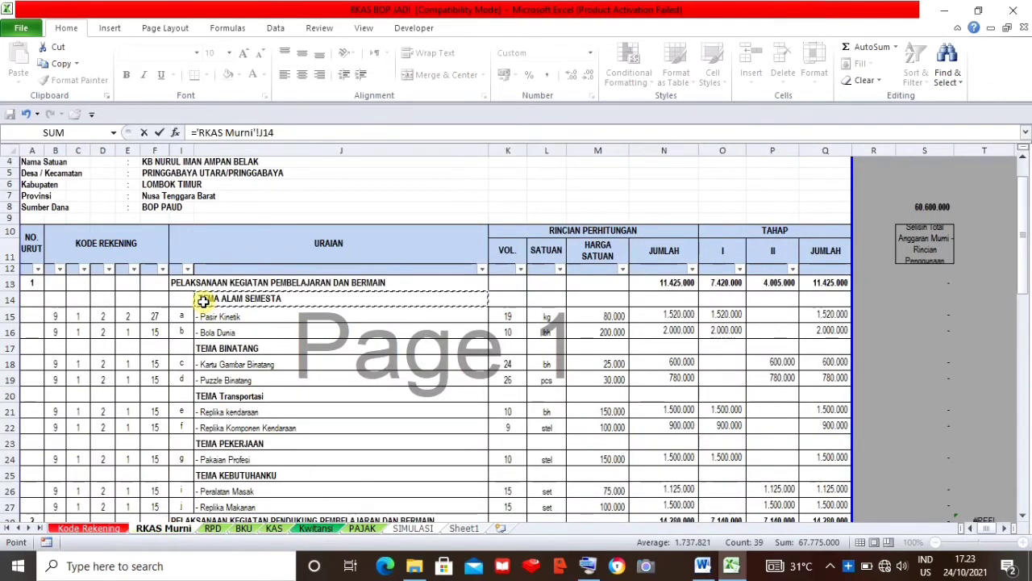
key("Return")
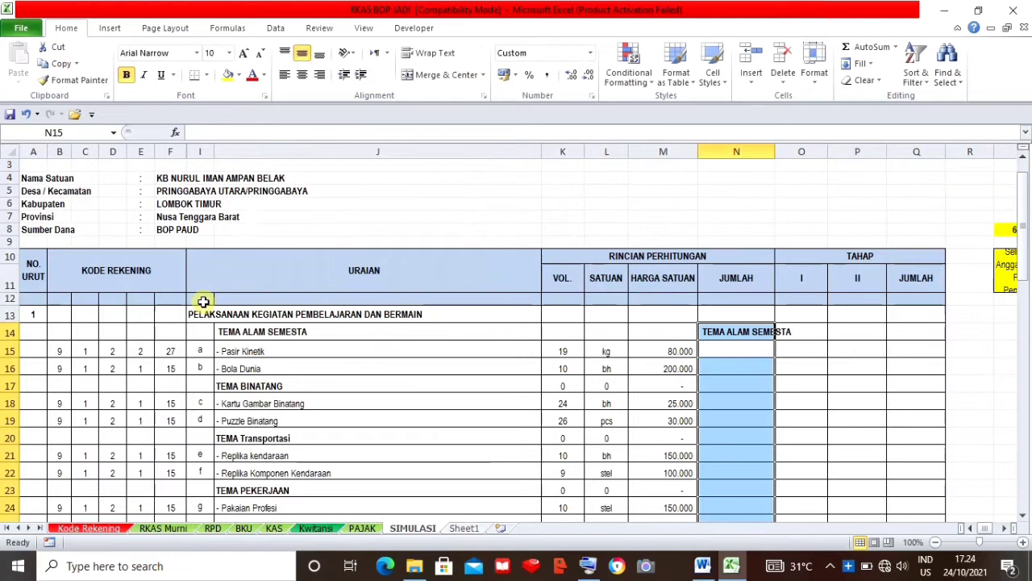
left_click(760, 333)
left_click_drag(775, 340, 760, 485)
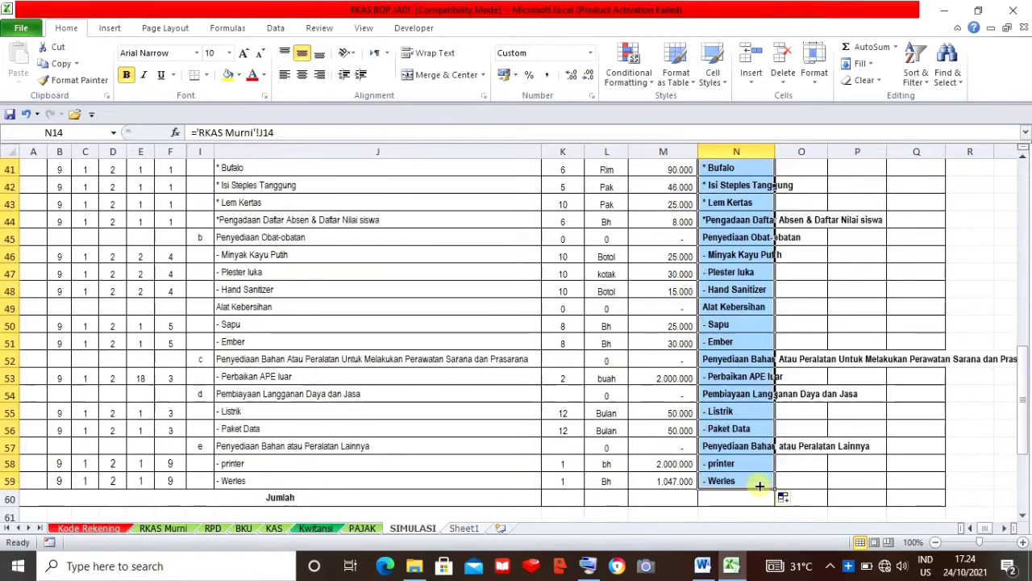
left_click_drag(1024, 400, 1002, 251)
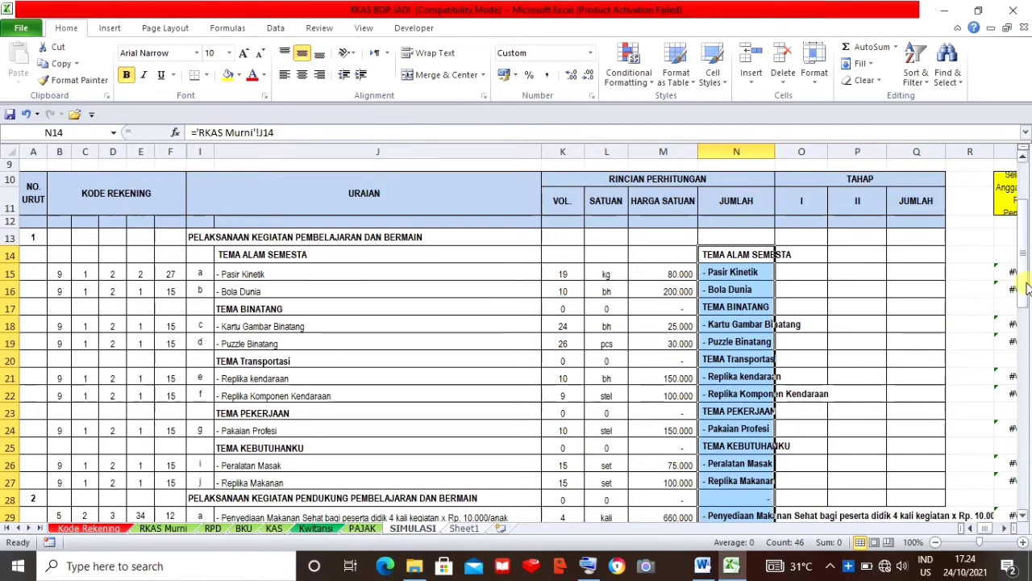
left_click_drag(1027, 276, 1026, 488)
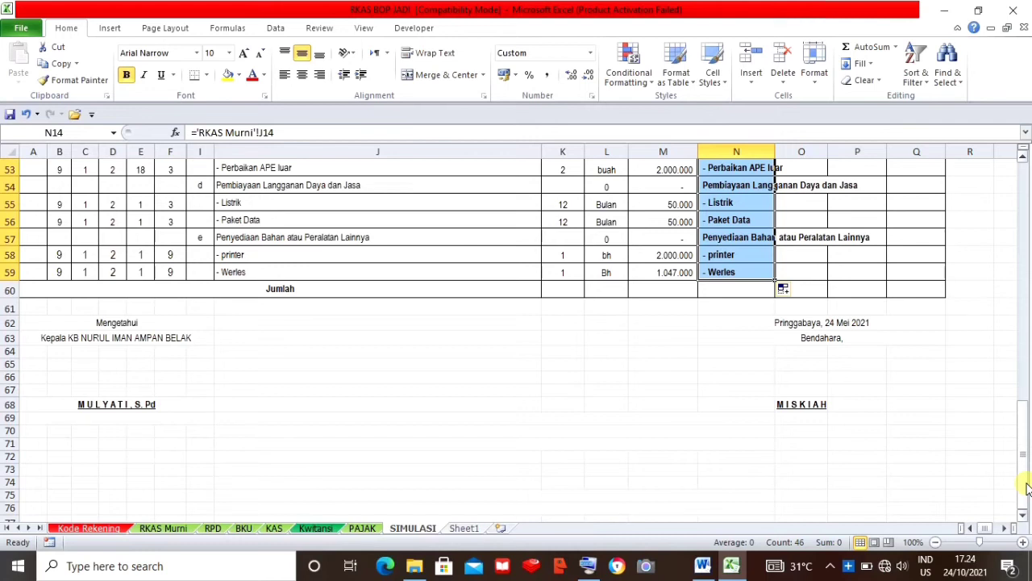
left_click_drag(1027, 488, 1023, 241)
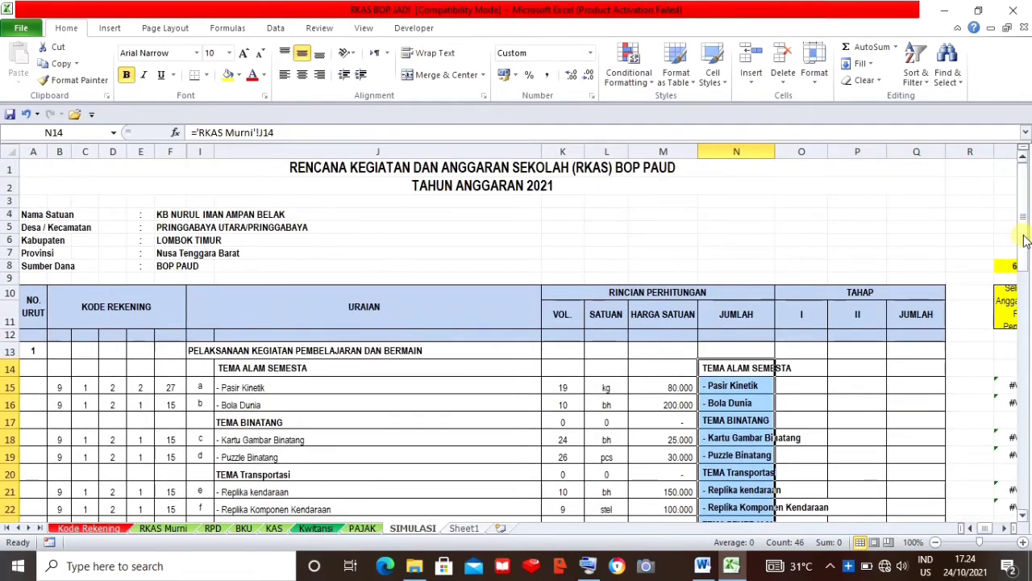